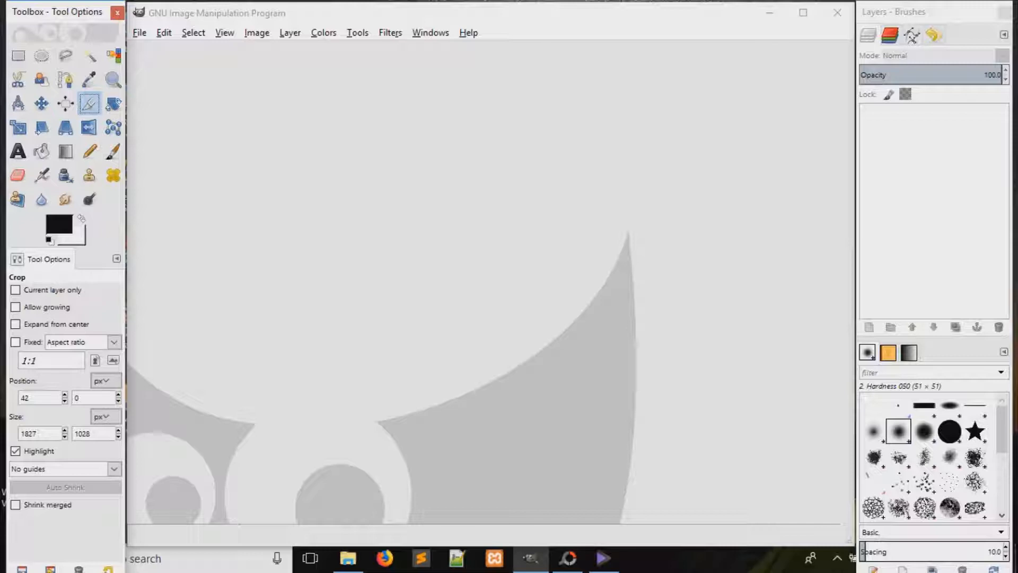
{"action": "left_click", "coordinate": [140, 33]}
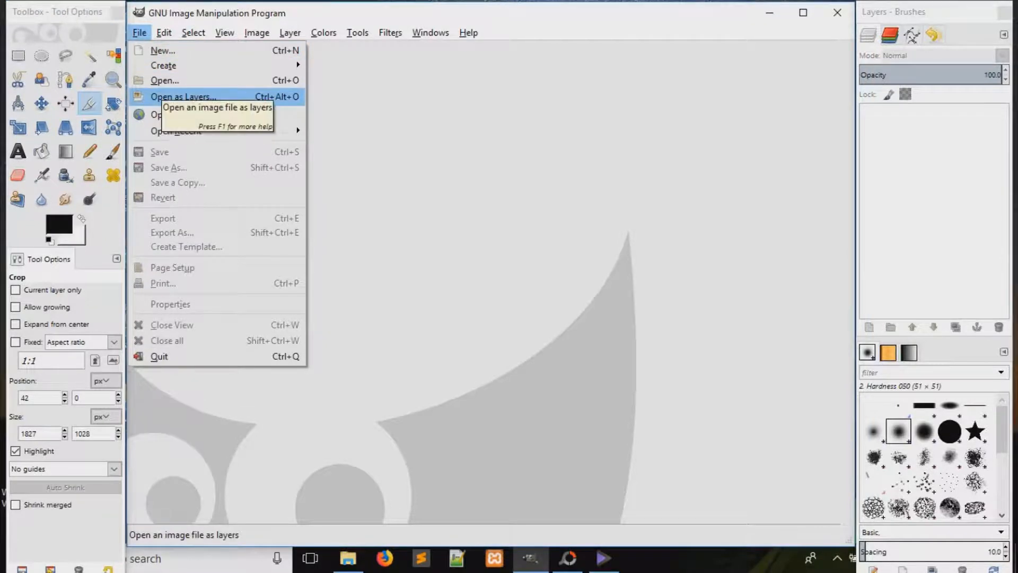
{"action": "left_click", "coordinate": [175, 97]}
{"action": "left_click", "coordinate": [625, 426]}
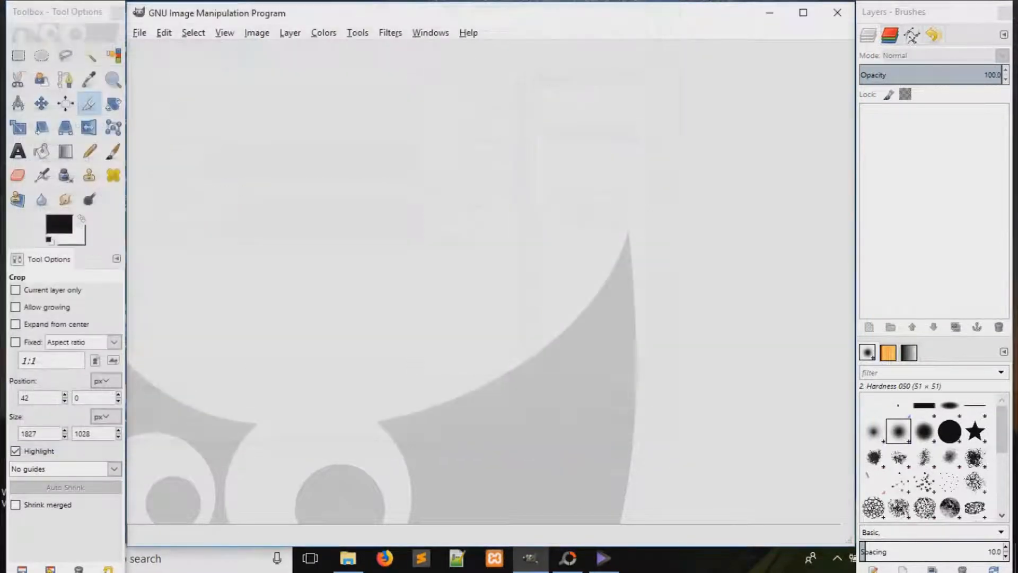
Step: Open the image youtube.png from the Desktop folder
{"action": "left_click", "coordinate": [139, 32]}
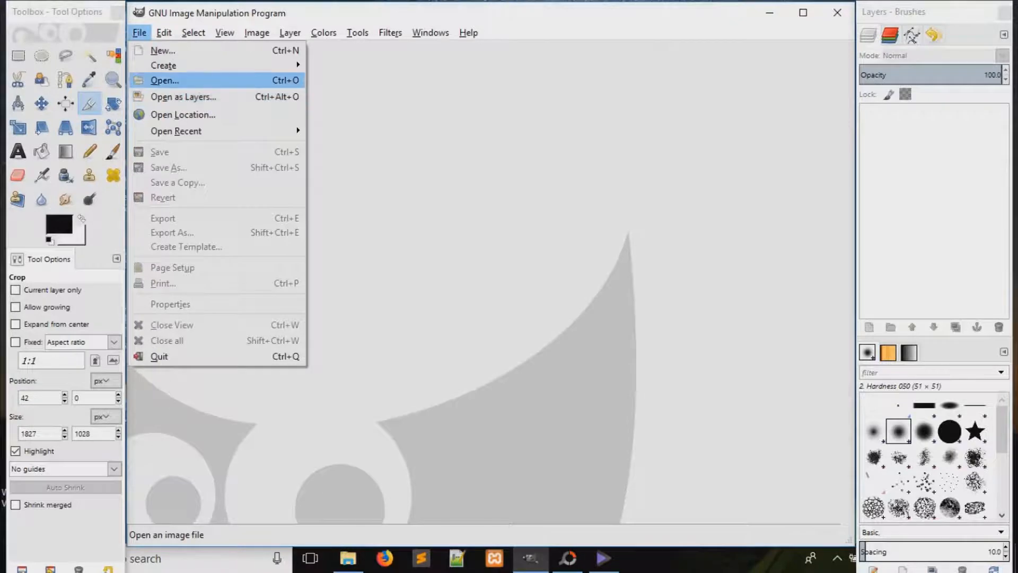
{"action": "left_click", "coordinate": [165, 80]}
{"action": "left_click", "coordinate": [168, 240]}
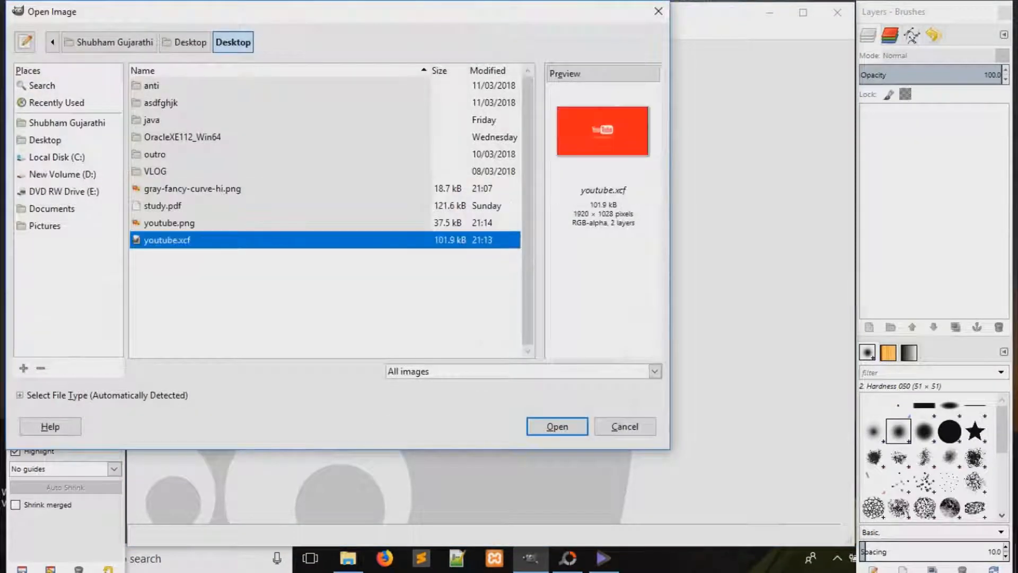
{"action": "left_click", "coordinate": [170, 223]}
{"action": "left_click", "coordinate": [556, 427]}
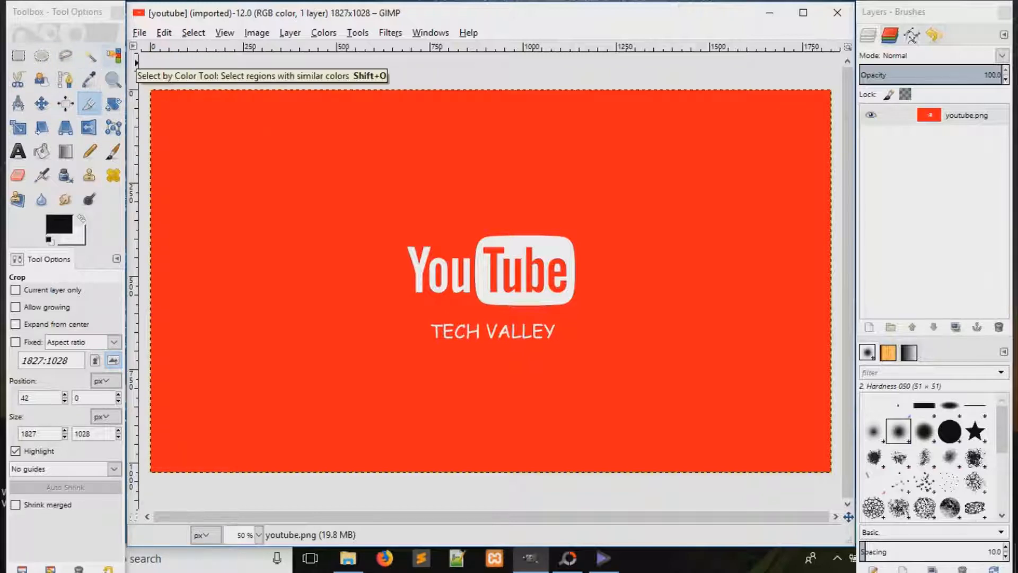
Step: Select the red background by colour and erase a zigzag patch in its upper-left area
{"action": "left_click", "coordinate": [113, 55]}
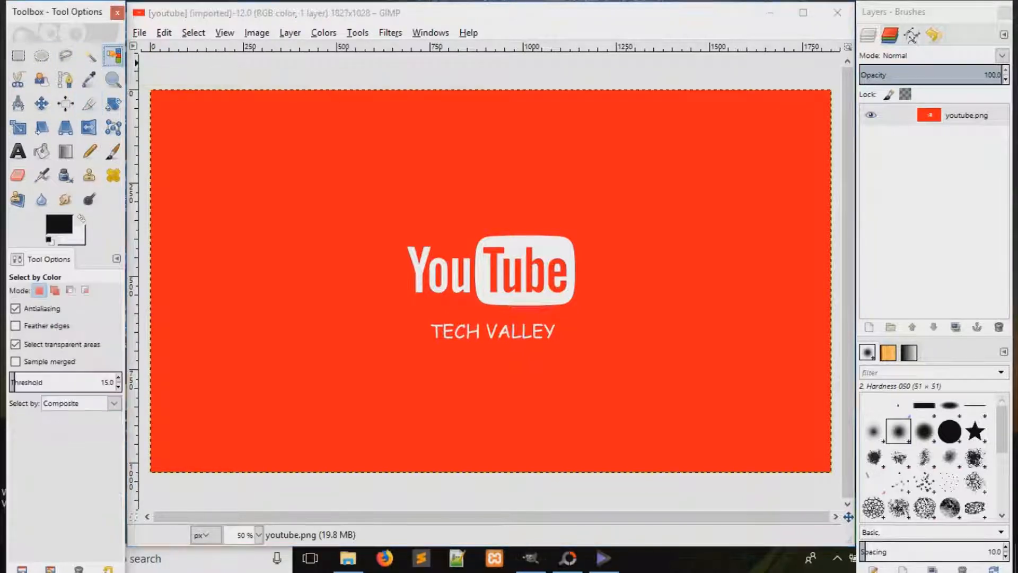
{"action": "left_click", "coordinate": [419, 268]}
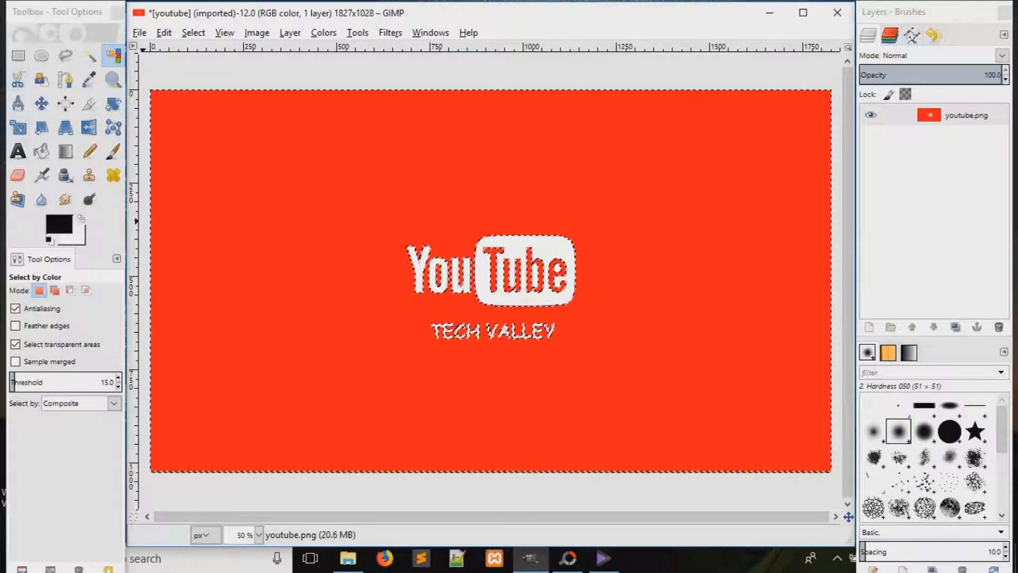
{"action": "left_click", "coordinate": [18, 175]}
{"action": "mouse_move", "coordinate": [207, 164]}
{"action": "left_mouse_down"}
{"action": "mouse_move", "coordinate": [299, 140]}
{"action": "mouse_move", "coordinate": [203, 167]}
{"action": "mouse_move", "coordinate": [305, 125]}
{"action": "mouse_move", "coordinate": [208, 156]}
{"action": "mouse_move", "coordinate": [282, 129]}
{"action": "mouse_move", "coordinate": [232, 147]}
{"action": "mouse_move", "coordinate": [254, 188]}
{"action": "mouse_move", "coordinate": [300, 158]}
{"action": "left_mouse_up"}
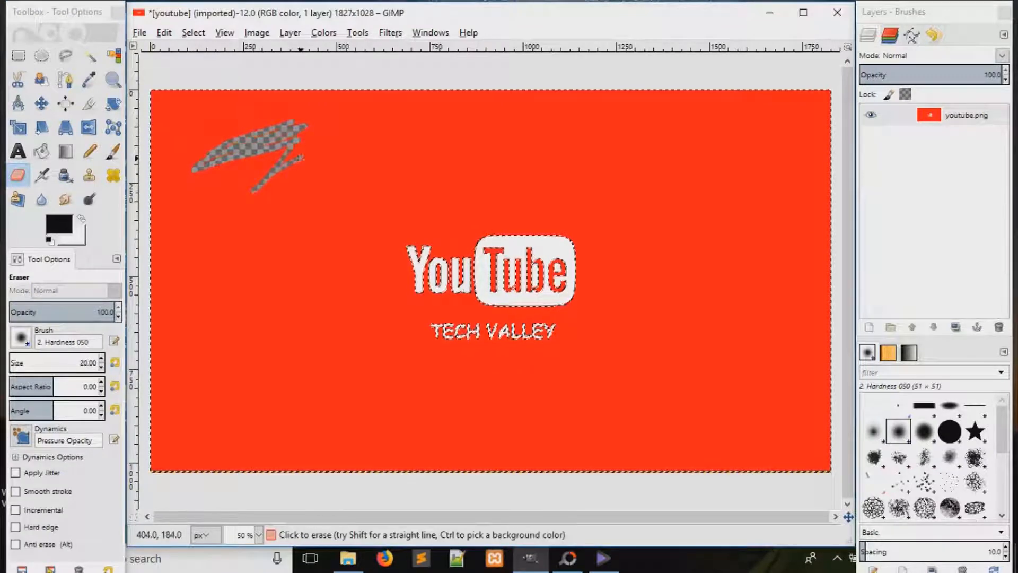
Step: Erase a patch of the red background above and between the arms of the letter Y
{"action": "scroll", "coordinate": [411, 204], "scroll_direction": "up", "scroll_amount": 5}
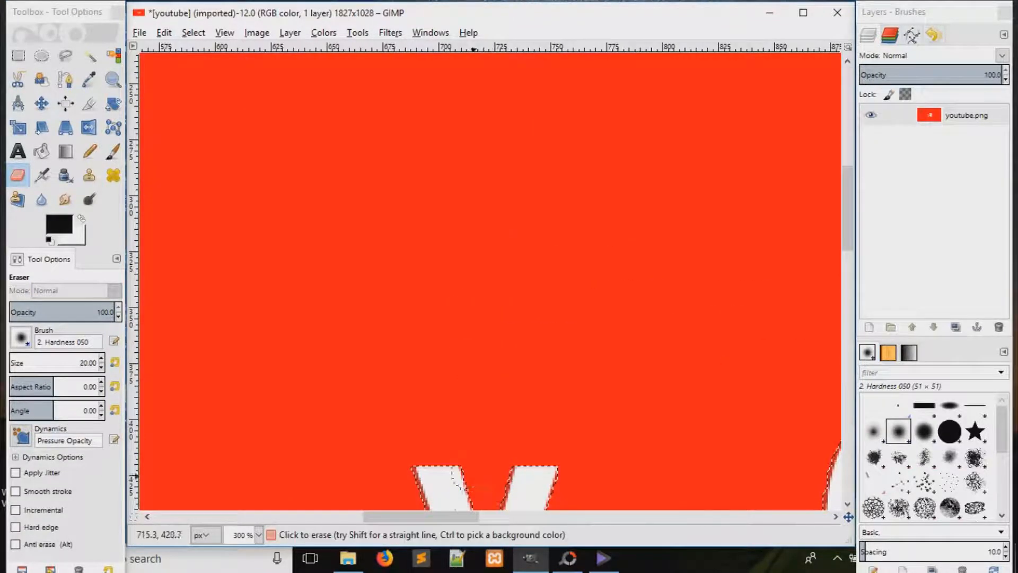
{"action": "scroll", "coordinate": [493, 227], "scroll_direction": "down", "scroll_amount": 4}
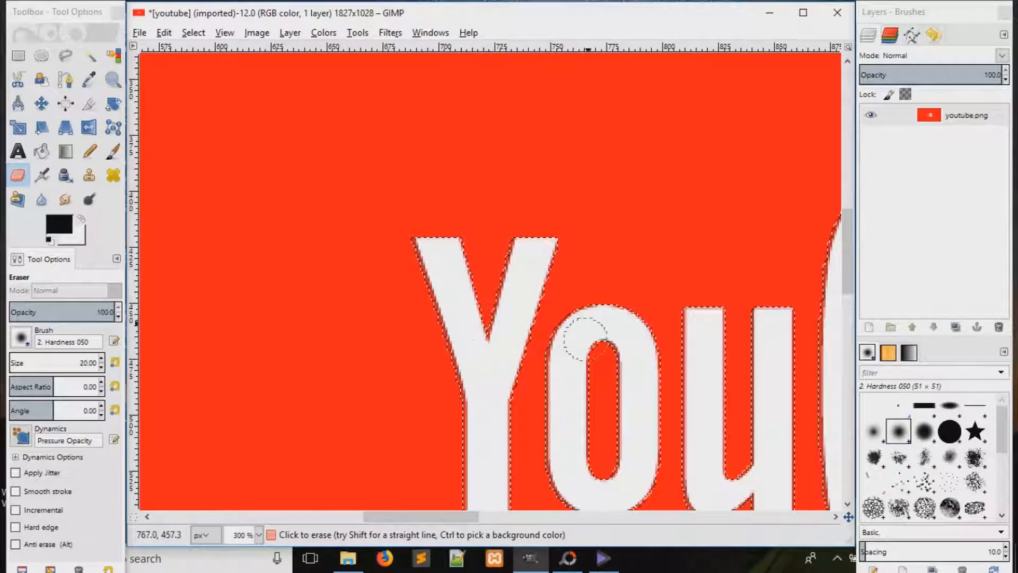
{"action": "mouse_move", "coordinate": [480, 224]}
{"action": "left_mouse_down"}
{"action": "mouse_move", "coordinate": [490, 282]}
{"action": "mouse_move", "coordinate": [516, 198]}
{"action": "mouse_move", "coordinate": [539, 206]}
{"action": "mouse_move", "coordinate": [496, 226]}
{"action": "mouse_move", "coordinate": [554, 210]}
{"action": "left_mouse_up"}
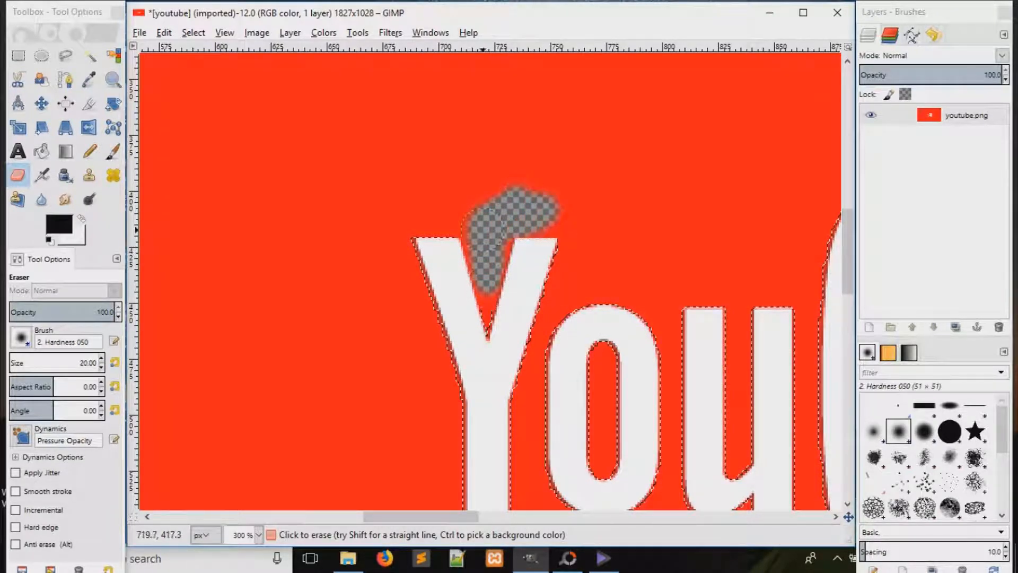
{"action": "scroll", "coordinate": [496, 172], "scroll_direction": "down", "scroll_amount": 2}
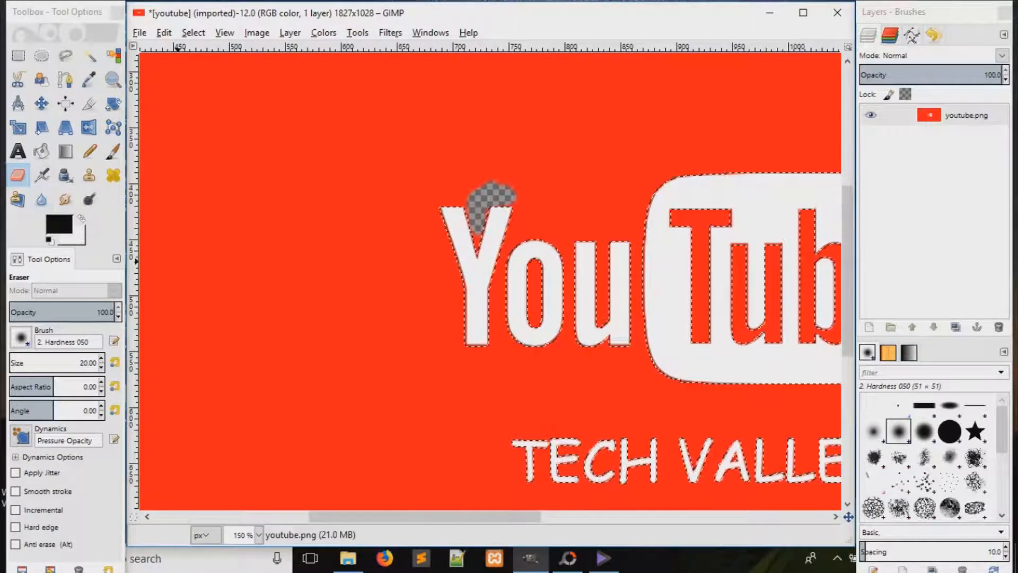
Step: Set the eraser angle to 80.17 with the Hardness 075 brush and erase an S-shaped curve to the left of the logo
{"action": "left_click", "coordinate": [55, 409]}
{"action": "left_click_drag", "start_coordinate": [55, 409], "coordinate": [72, 408]}
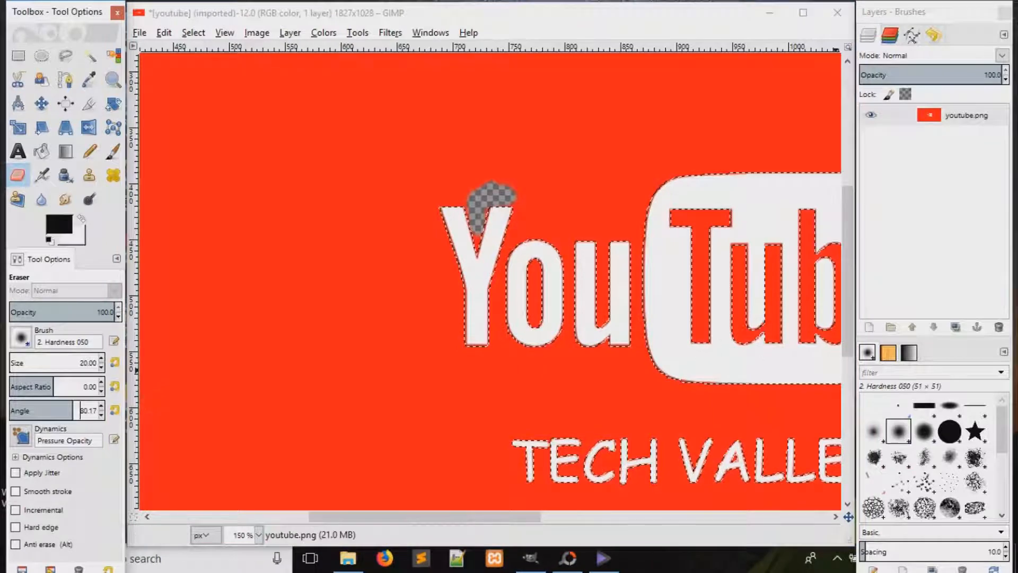
{"action": "left_click", "coordinate": [925, 431]}
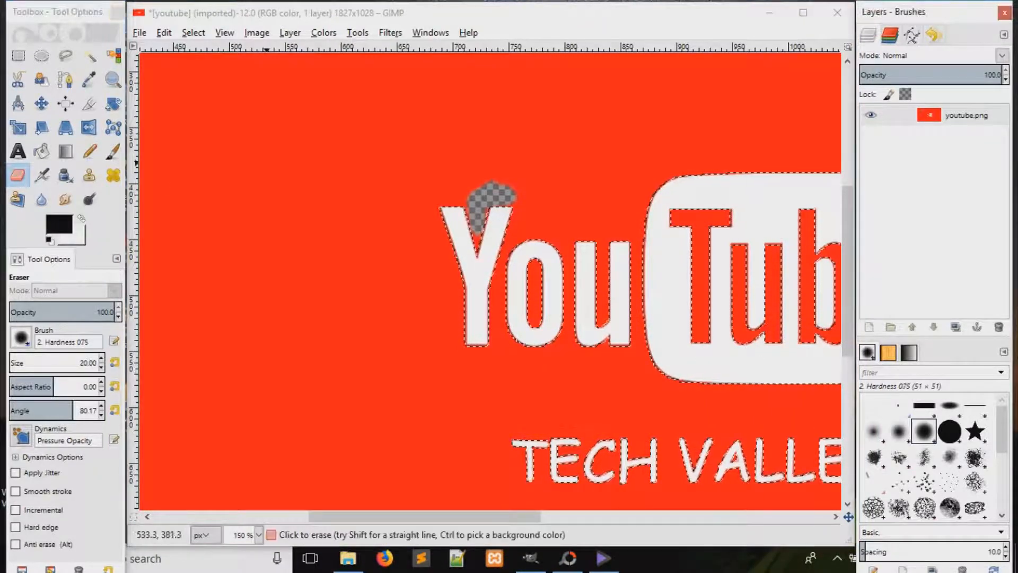
{"action": "left_click_drag", "start_coordinate": [272, 163], "coordinate": [295, 211]}
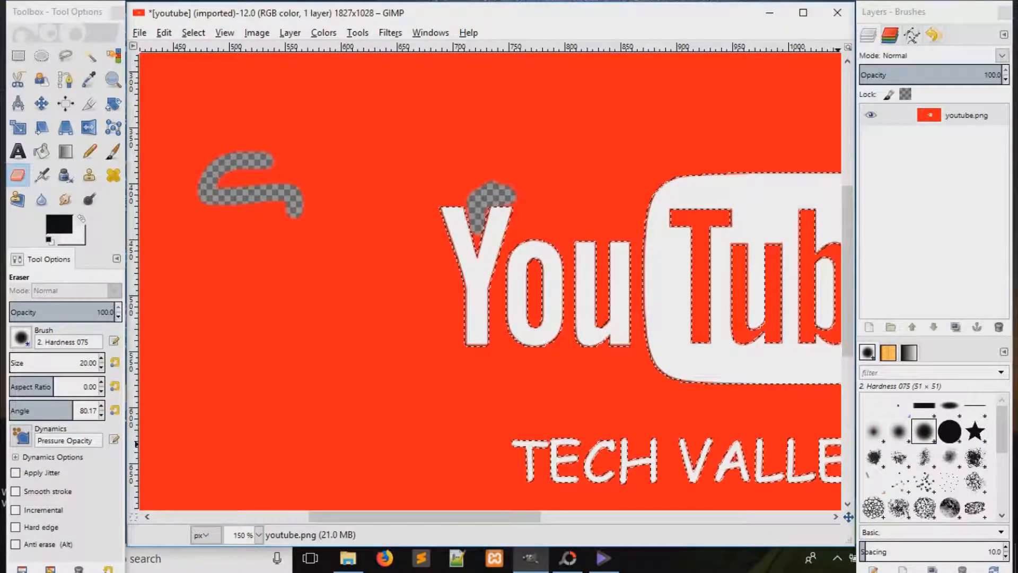
Step: Erase two strokes and four spots in the background left of the logo using the Chalk 03 brush
{"action": "left_click", "coordinate": [950, 507]}
{"action": "mouse_move", "coordinate": [371, 130]}
{"action": "left_mouse_down"}
{"action": "mouse_move", "coordinate": [333, 143]}
{"action": "mouse_move", "coordinate": [395, 172]}
{"action": "mouse_move", "coordinate": [348, 244]}
{"action": "mouse_move", "coordinate": [350, 321]}
{"action": "left_mouse_up"}
{"action": "left_click_drag", "start_coordinate": [309, 226], "coordinate": [269, 289]}
{"action": "left_click", "coordinate": [281, 346]}
{"action": "left_click", "coordinate": [238, 379]}
{"action": "left_click", "coordinate": [298, 394]}
{"action": "left_click", "coordinate": [377, 388]}
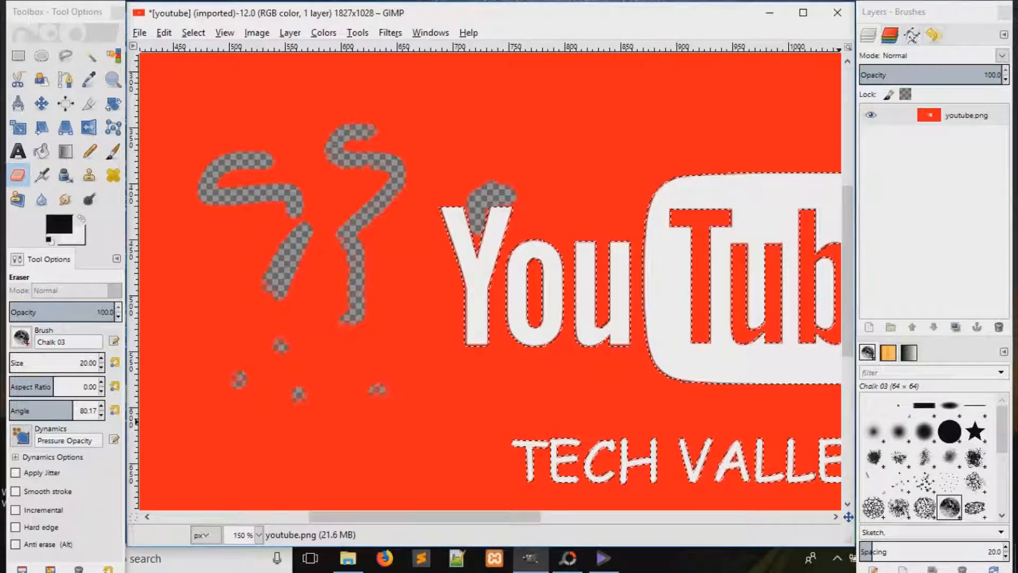
Step: Erase three star shapes in the background above the word You using the Star brush
{"action": "left_click", "coordinate": [974, 431]}
{"action": "left_click", "coordinate": [582, 108]}
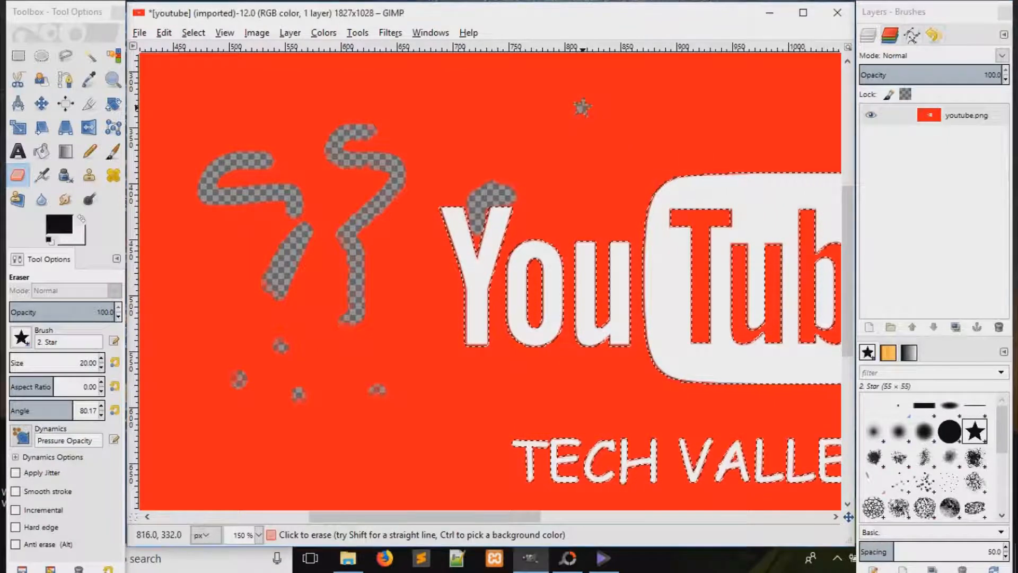
{"action": "left_click", "coordinate": [614, 139]}
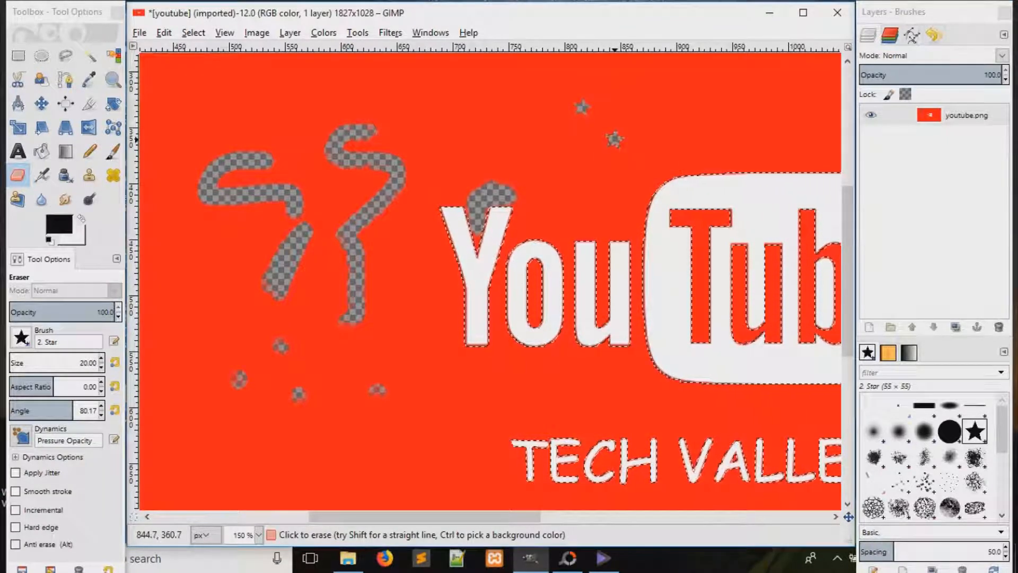
{"action": "left_click", "coordinate": [566, 127]}
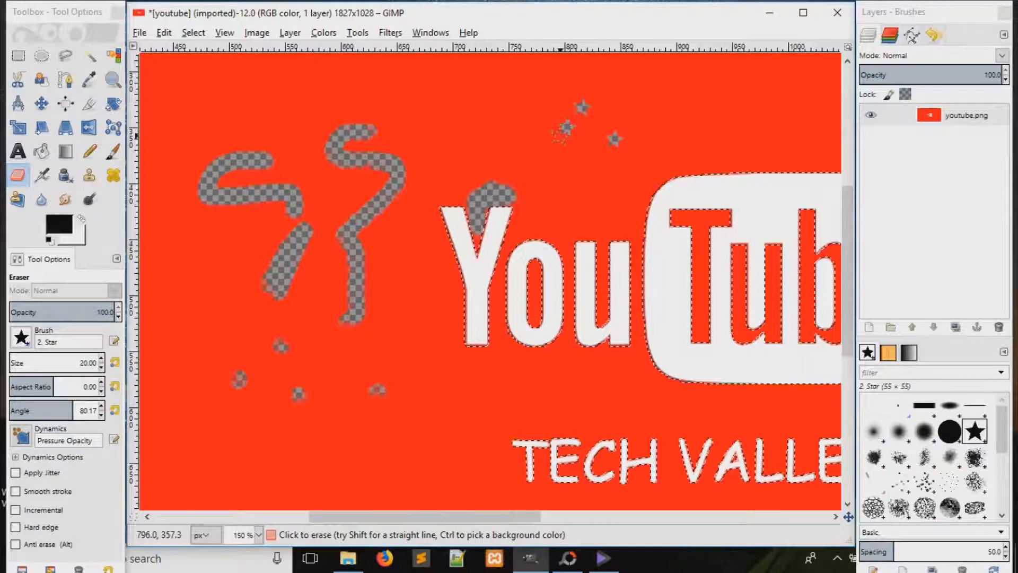
Step: With the Pencil Scratch brush, erase three crossing lines in the lower-left background and one steep line to the right of the logo
{"action": "scroll", "coordinate": [559, 137], "scroll_direction": "down", "scroll_amount": 3}
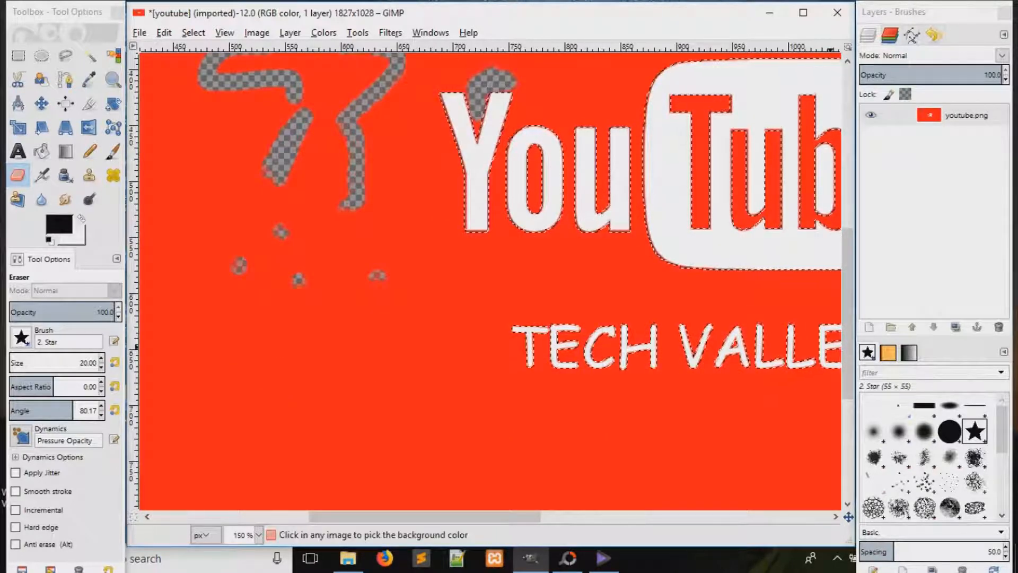
{"action": "scroll", "coordinate": [923, 457], "scroll_direction": "down", "scroll_amount": 1}
{"action": "scroll", "coordinate": [548, 302], "scroll_direction": "down", "scroll_amount": 2}
{"action": "scroll", "coordinate": [924, 464], "scroll_direction": "down", "scroll_amount": 3}
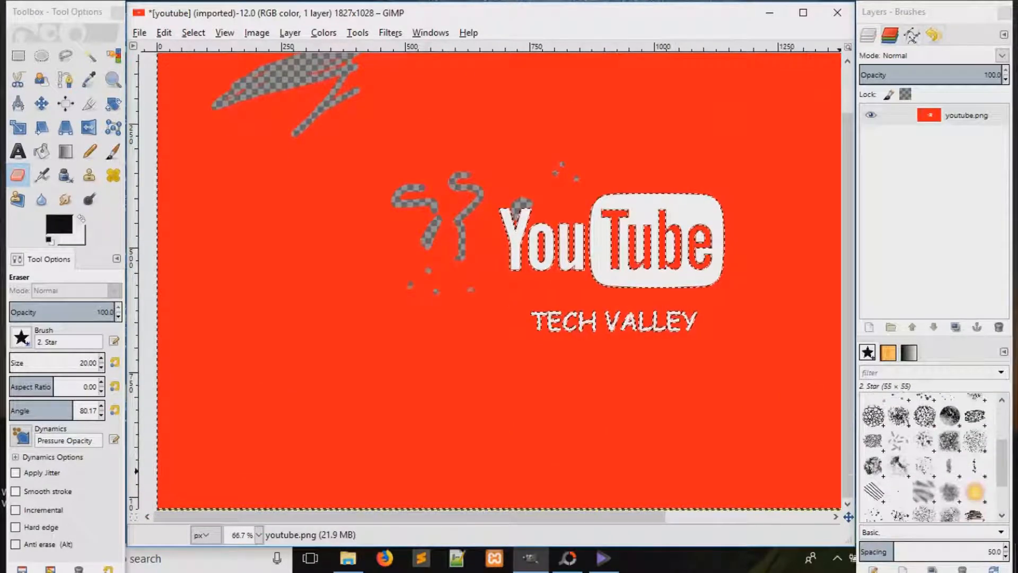
{"action": "left_click", "coordinate": [873, 491]}
{"action": "left_click_drag", "start_coordinate": [242, 301], "coordinate": [413, 395]}
{"action": "left_click_drag", "start_coordinate": [294, 270], "coordinate": [290, 346]}
{"action": "left_click_drag", "start_coordinate": [356, 317], "coordinate": [278, 374]}
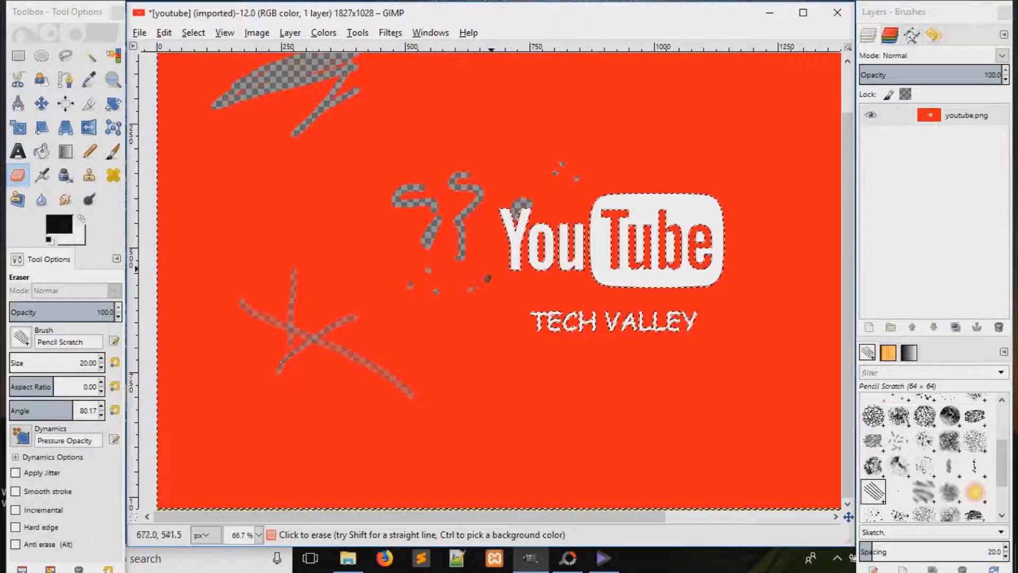
{"action": "scroll", "coordinate": [486, 281], "scroll_direction": "down", "scroll_amount": 1}
{"action": "left_click_drag", "start_coordinate": [679, 230], "coordinate": [704, 321]}
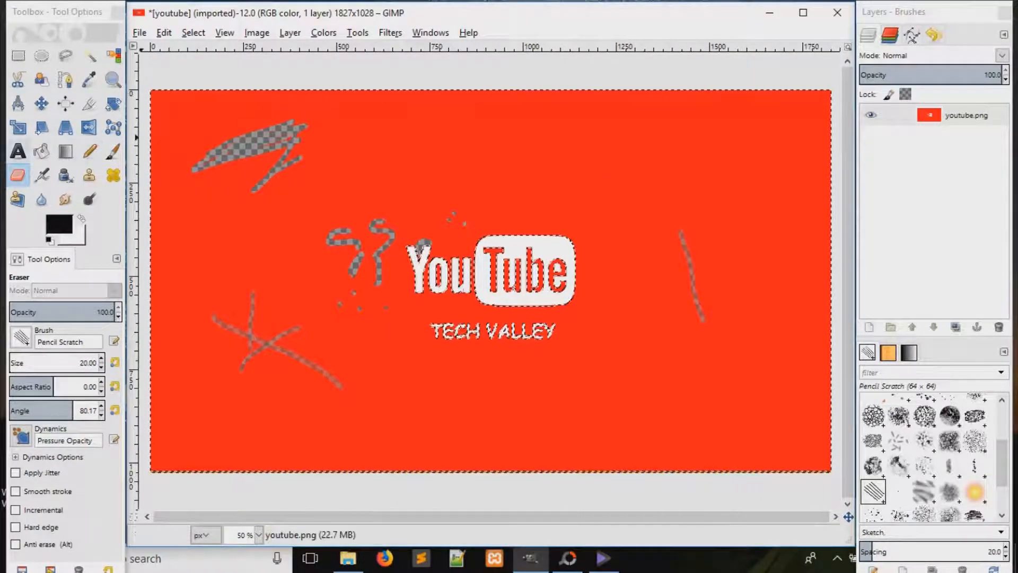
Step: Add a text layer with the person's first name in the upper-right background and set its size to 100 px
{"action": "key", "text": "t"}
{"action": "left_click", "coordinate": [617, 171]}
{"action": "type", "text": "Shubham"}
{"action": "key", "text": "ctrl+a"}
{"action": "double_click", "coordinate": [755, 137]}
{"action": "type", "text": "100"}
{"action": "key", "text": "Return"}
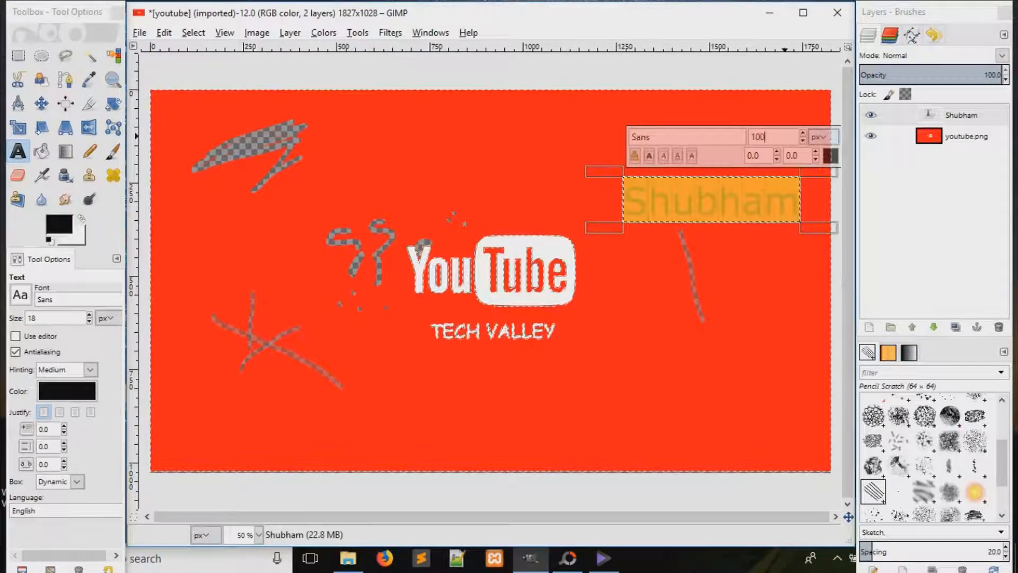
Step: Change the name text's colour to white and its font to Bell MT Bold
{"action": "left_click", "coordinate": [830, 155]}
{"action": "left_click", "coordinate": [808, 211]}
{"action": "left_click", "coordinate": [874, 274]}
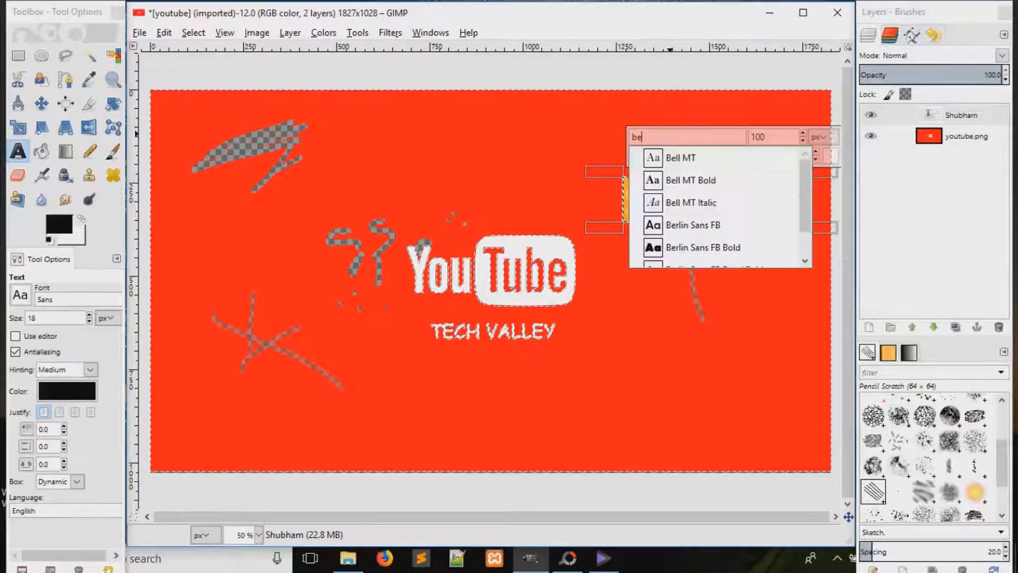
{"action": "left_click", "coordinate": [659, 178]}
{"action": "left_click", "coordinate": [623, 321]}
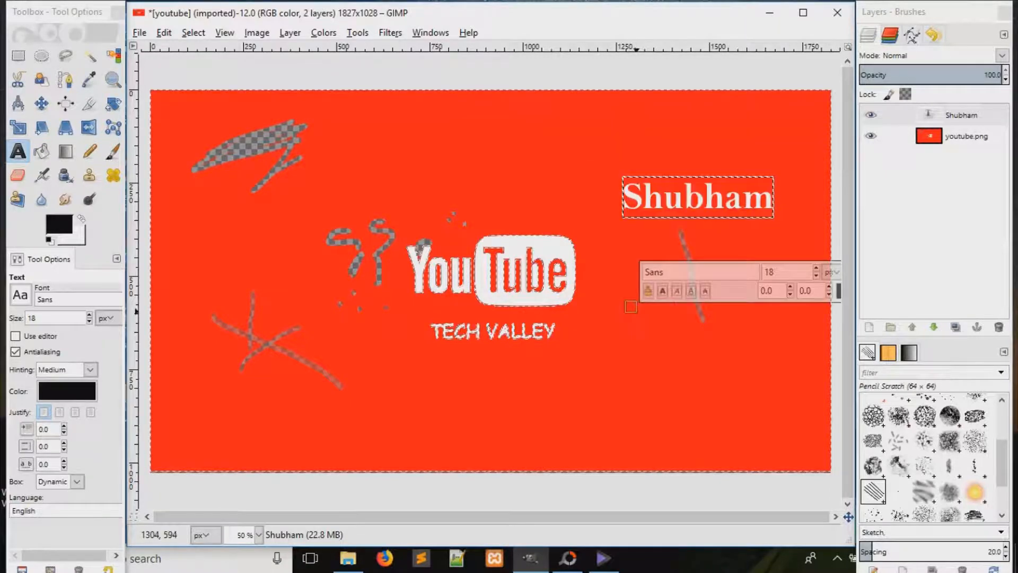
{"action": "left_click", "coordinate": [748, 188]}
{"action": "left_click", "coordinate": [801, 254]}
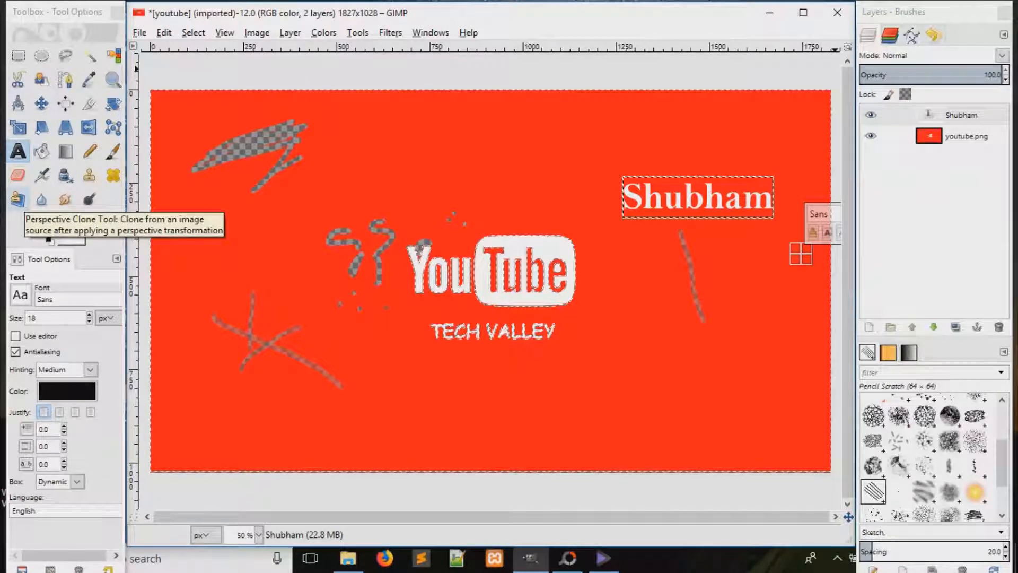
Step: Try reshaping the Perspective Clone frame by its upper-right corner, and undo a cut of the name text's pixels
{"action": "left_click", "coordinate": [17, 200]}
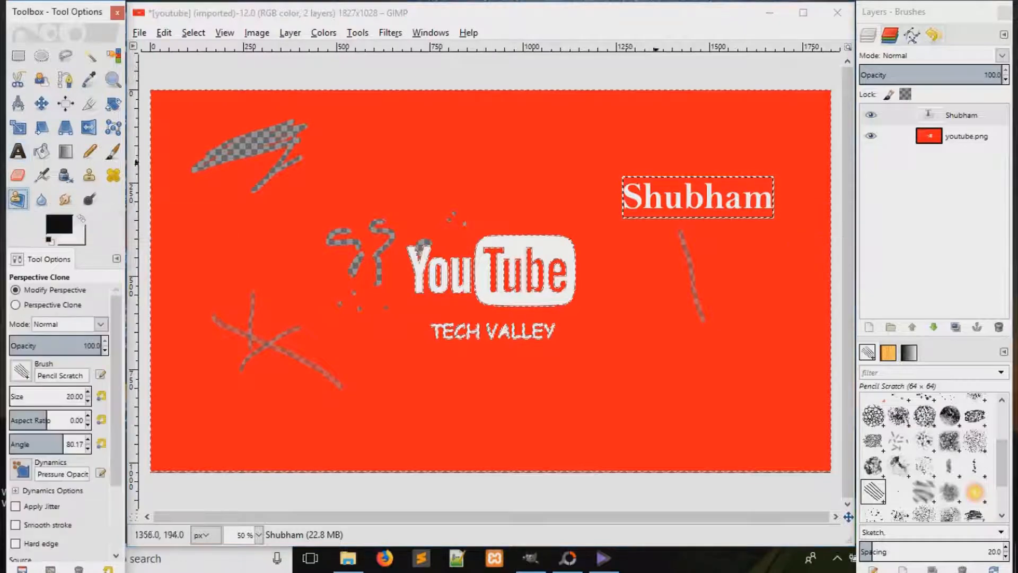
{"action": "mouse_move", "coordinate": [840, 175]}
{"action": "left_mouse_down"}
{"action": "mouse_move", "coordinate": [820, 409]}
{"action": "mouse_move", "coordinate": [750, 458]}
{"action": "mouse_move", "coordinate": [610, 414]}
{"action": "mouse_move", "coordinate": [503, 357]}
{"action": "mouse_move", "coordinate": [413, 256]}
{"action": "mouse_move", "coordinate": [387, 134]}
{"action": "mouse_move", "coordinate": [416, 122]}
{"action": "left_mouse_up"}
{"action": "key", "text": "ctrl+x"}
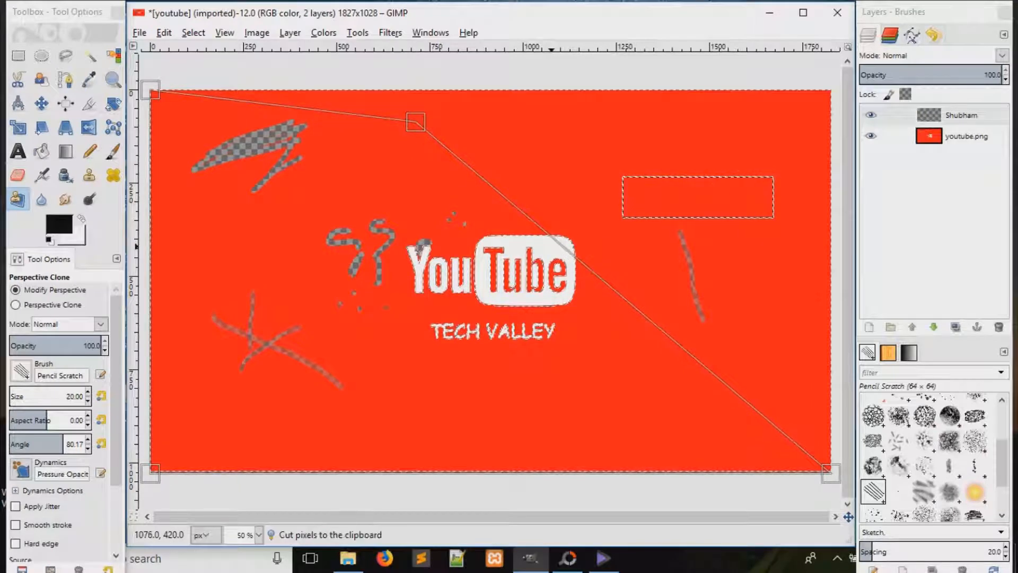
{"action": "key", "text": "ctrl+z"}
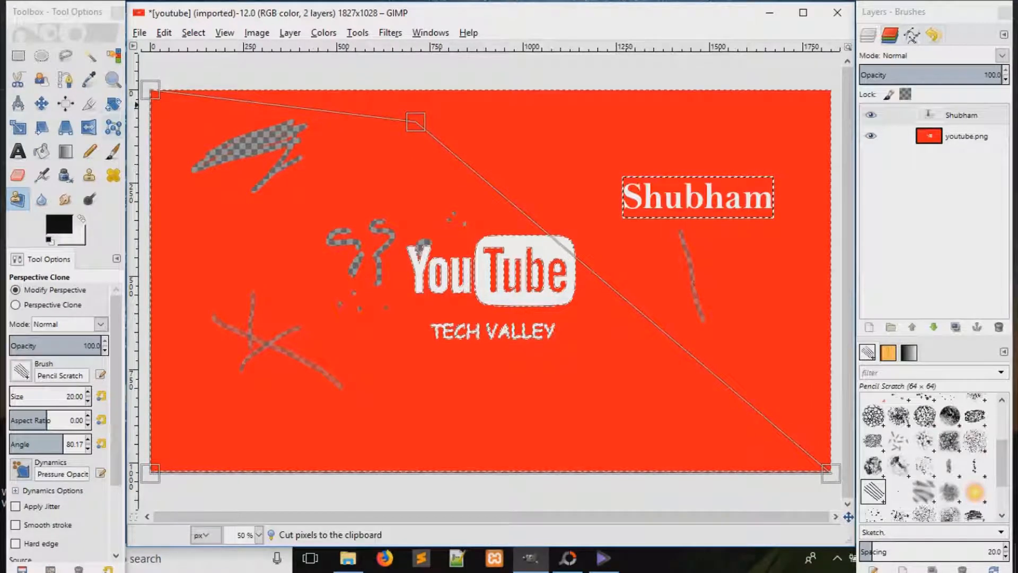
Step: Try the Heal tool on the red background below the zigzag patch
{"action": "left_click", "coordinate": [113, 175]}
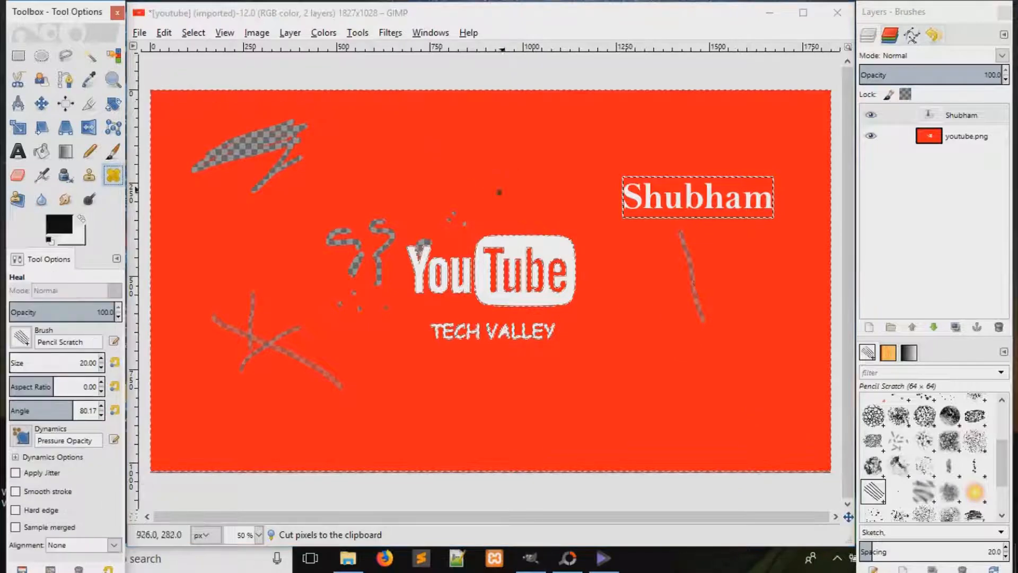
{"action": "left_click", "coordinate": [295, 225]}
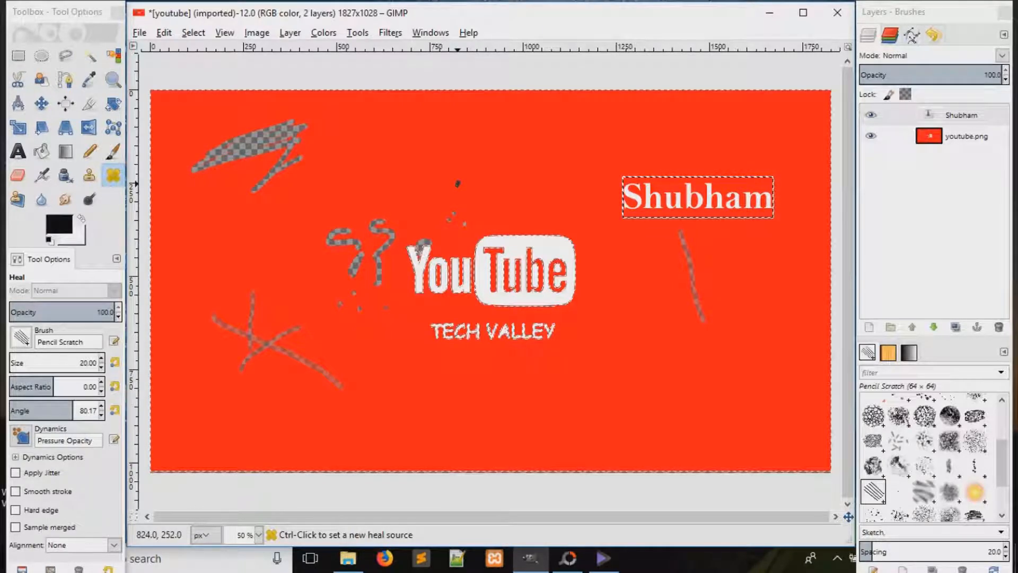
{"action": "key", "text": "ctrl"}
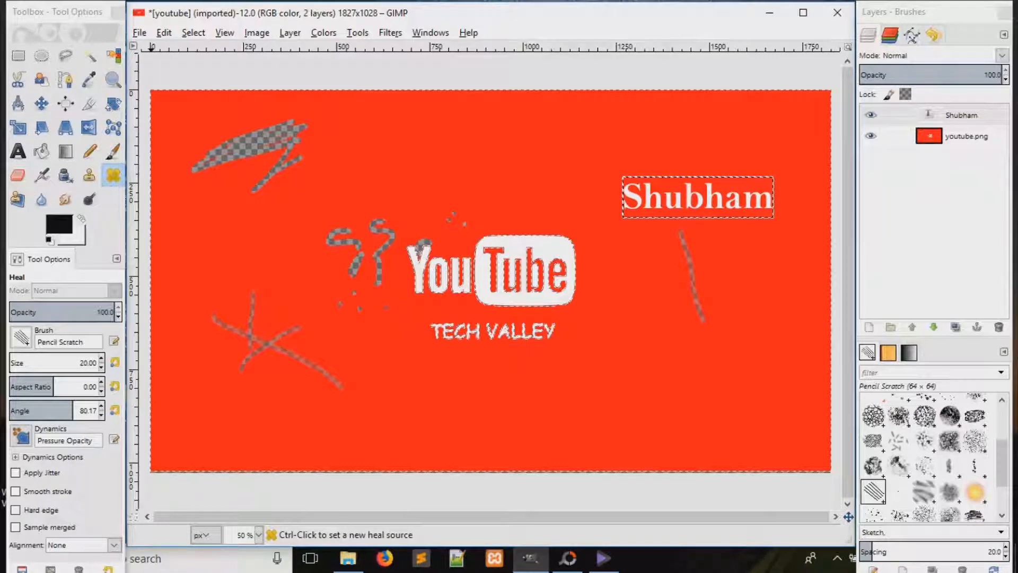
{"action": "key", "text": "alt+f"}
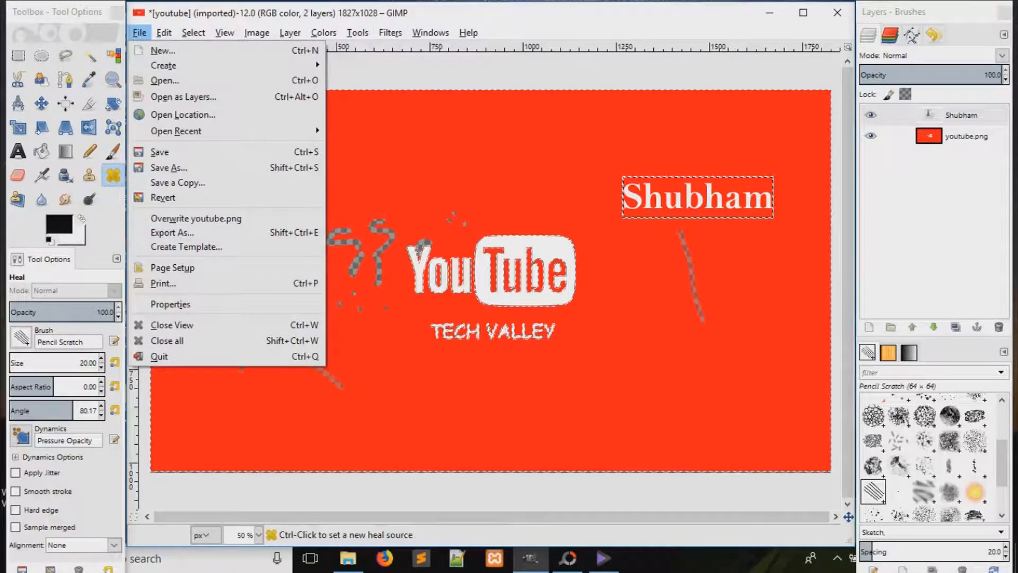
{"action": "left_click", "coordinate": [139, 32]}
{"action": "left_click", "coordinate": [439, 248]}
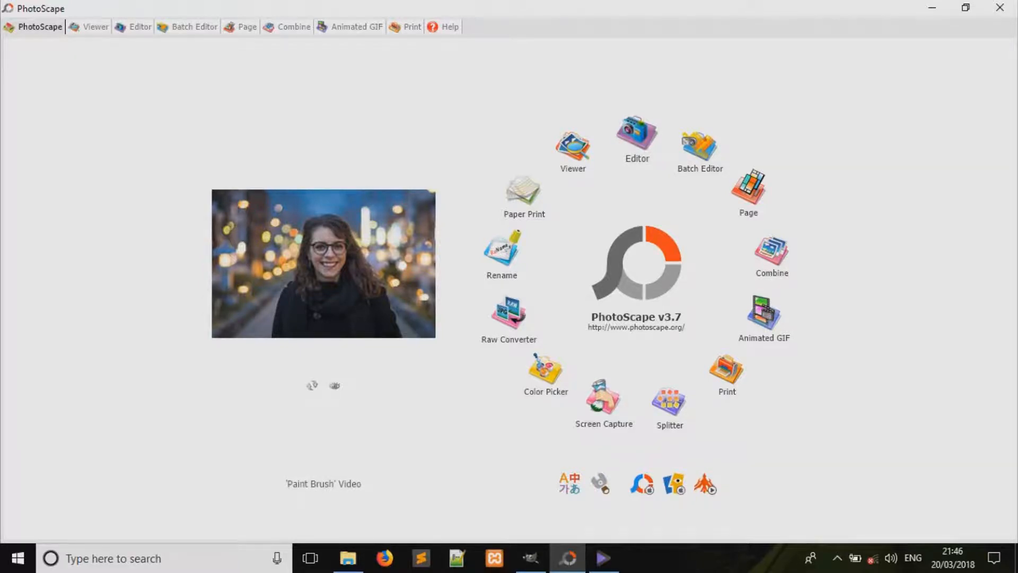
Step: Open youtube.png from the Desktop folder in the photo editor
{"action": "left_click", "coordinate": [637, 134]}
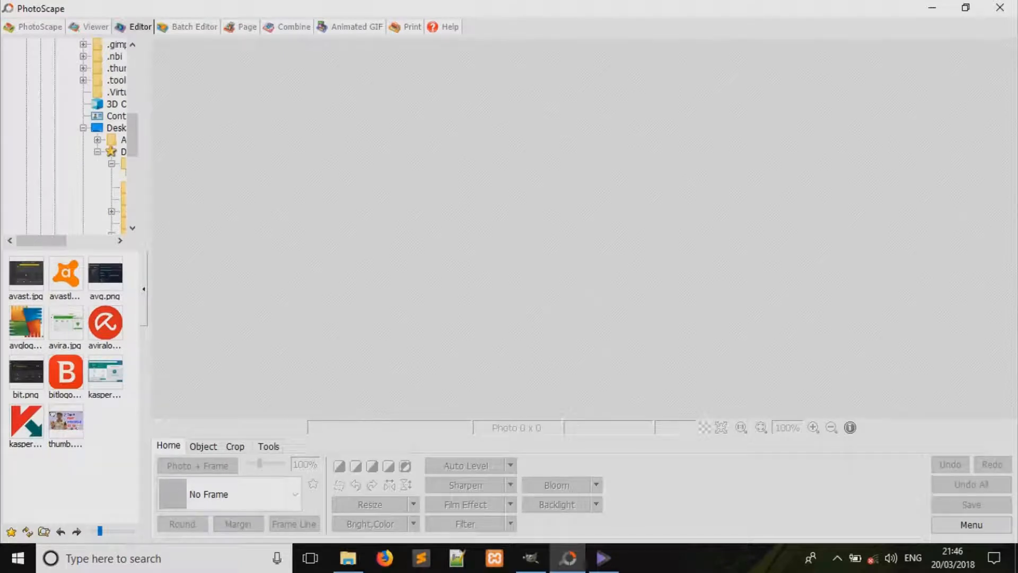
{"action": "left_click_drag", "start_coordinate": [47, 241], "coordinate": [78, 241]}
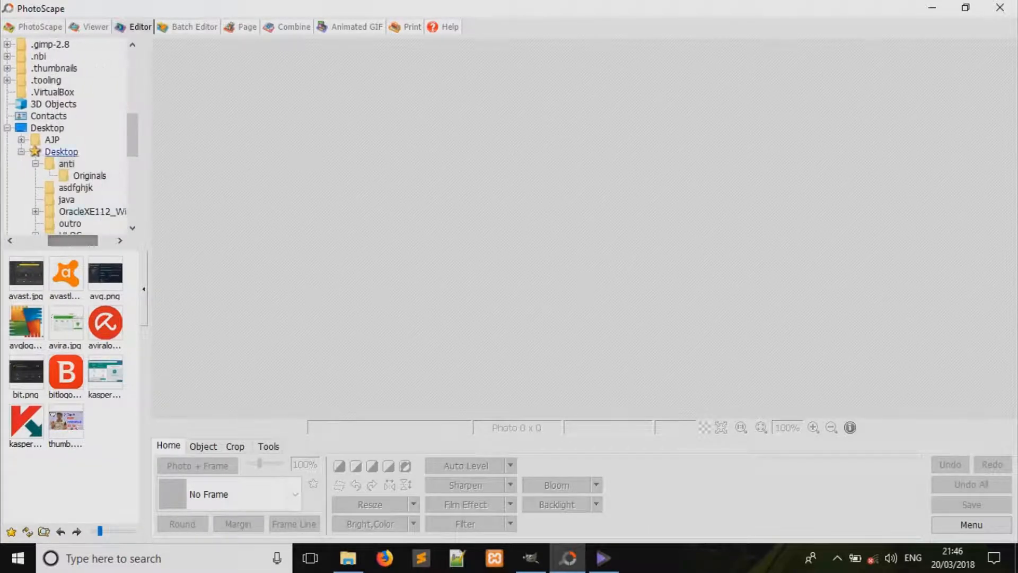
{"action": "left_click", "coordinate": [61, 151]}
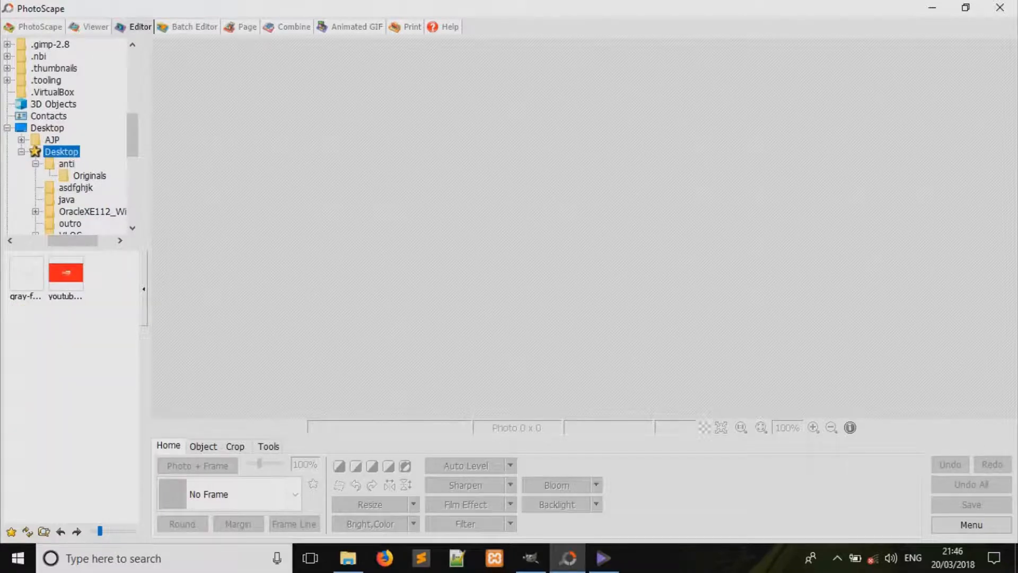
{"action": "left_click", "coordinate": [66, 273]}
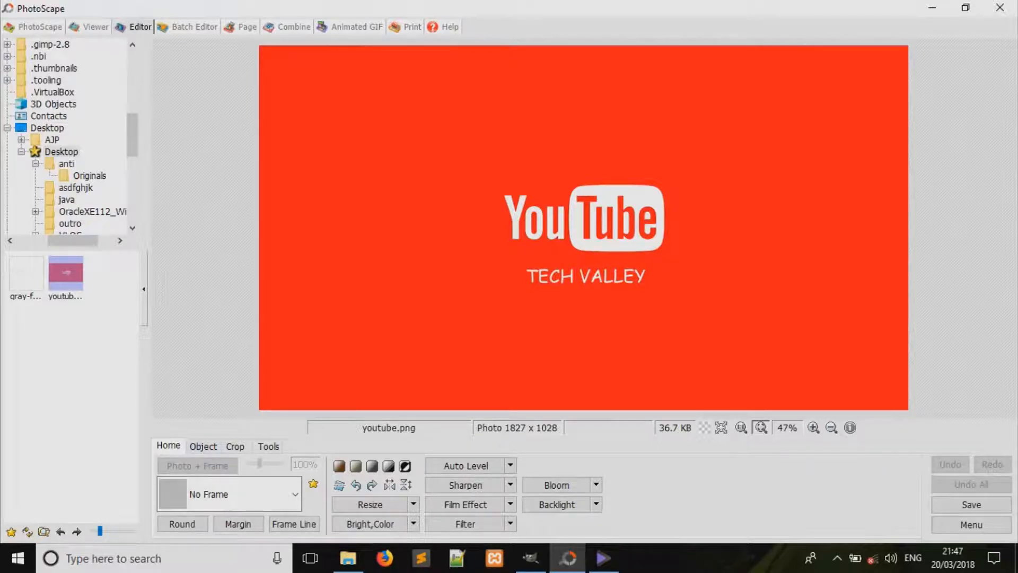
Step: Examine the crop options, including the aspect-ratio presets and the Crop Round Image setting
{"action": "left_click", "coordinate": [203, 446]}
{"action": "left_click", "coordinate": [235, 446]}
{"action": "left_click", "coordinate": [161, 486]}
{"action": "left_click", "coordinate": [160, 486]}
{"action": "left_click", "coordinate": [227, 465]}
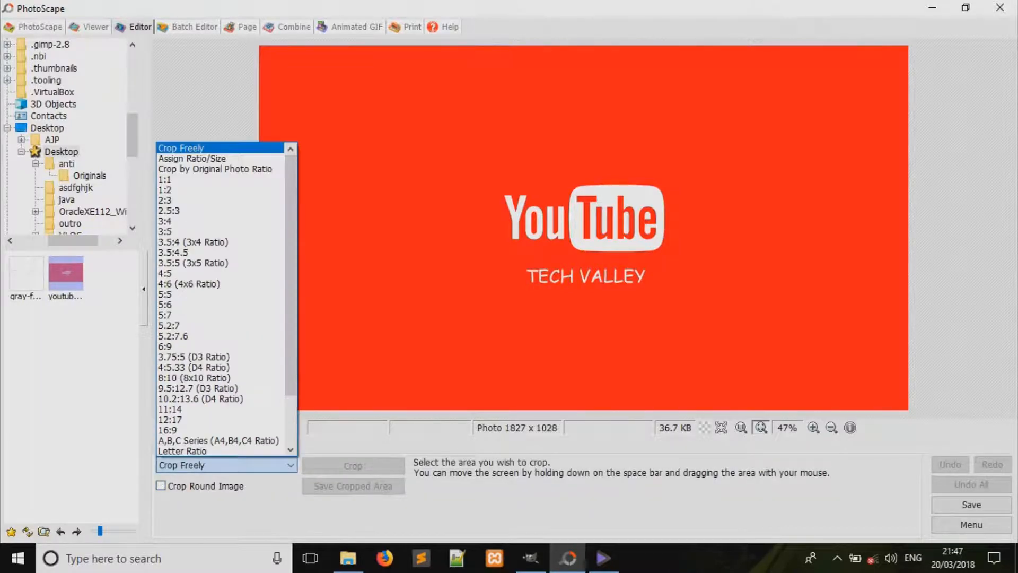
{"action": "scroll", "coordinate": [220, 313], "scroll_direction": "down", "scroll_amount": 2}
{"action": "scroll", "coordinate": [220, 297], "scroll_direction": "up", "scroll_amount": 2}
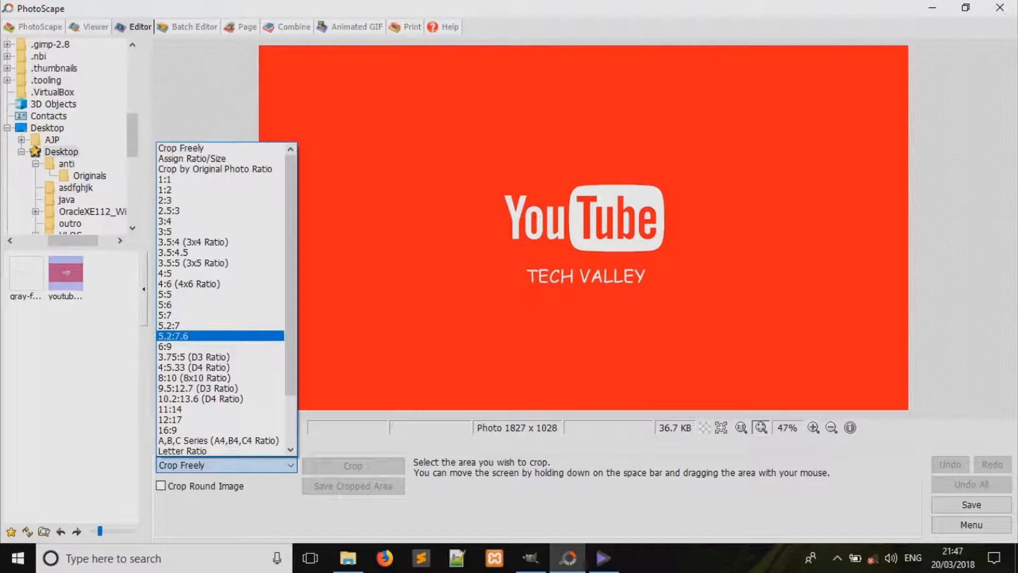
{"action": "scroll", "coordinate": [220, 425], "scroll_direction": "down", "scroll_amount": 2}
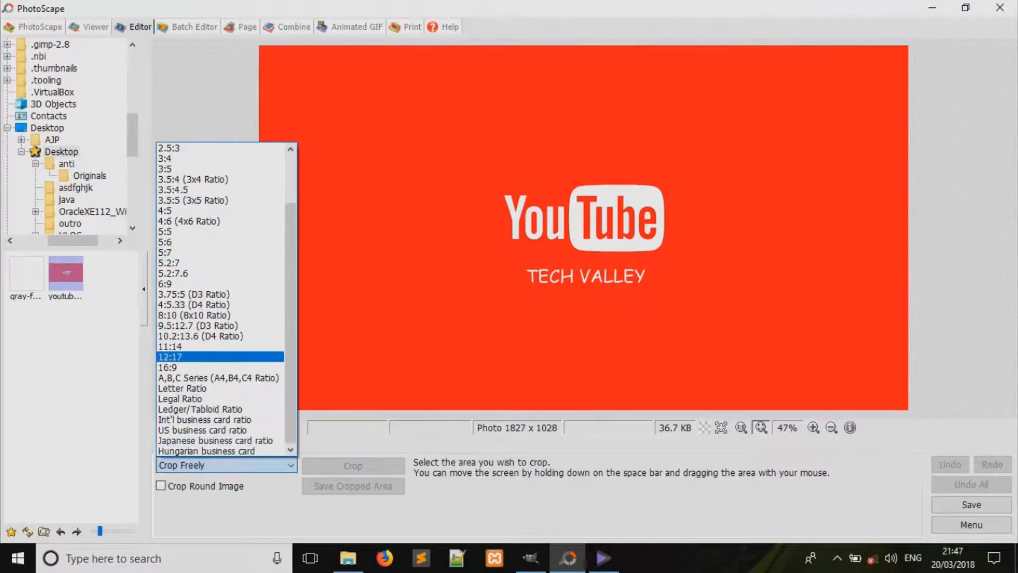
{"action": "scroll", "coordinate": [220, 398], "scroll_direction": "up", "scroll_amount": 1}
{"action": "scroll", "coordinate": [220, 413], "scroll_direction": "up", "scroll_amount": 2}
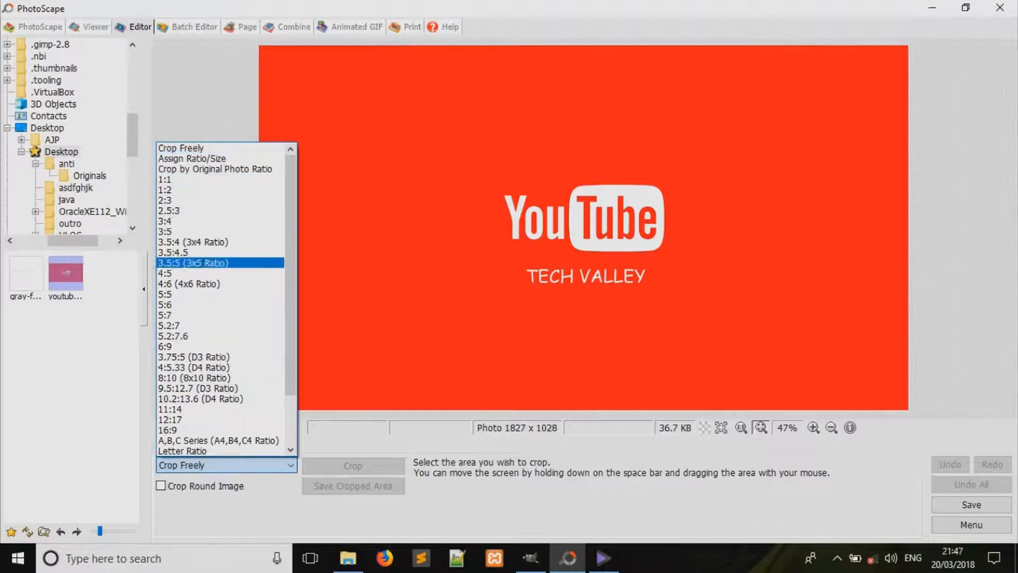
{"action": "left_click", "coordinate": [183, 486]}
{"action": "left_click", "coordinate": [183, 485]}
{"action": "left_click", "coordinate": [191, 505]}
{"action": "left_click", "coordinate": [190, 505]}
{"action": "left_click", "coordinate": [161, 485]}
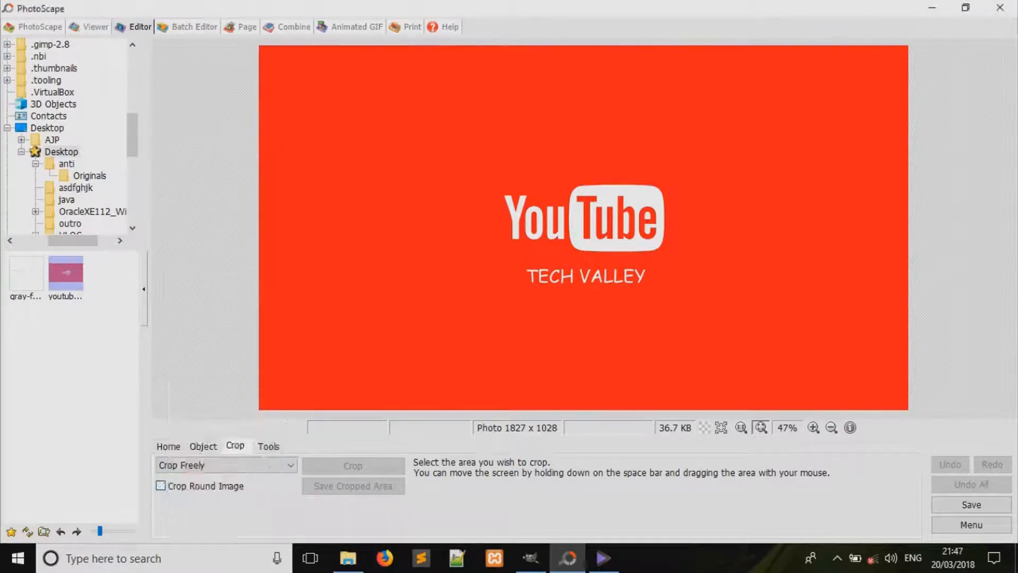
Step: Examine the Red Eye Correction, Mole Removal and Mosaic tools, and return to Screen Scroll
{"action": "left_click", "coordinate": [269, 446]}
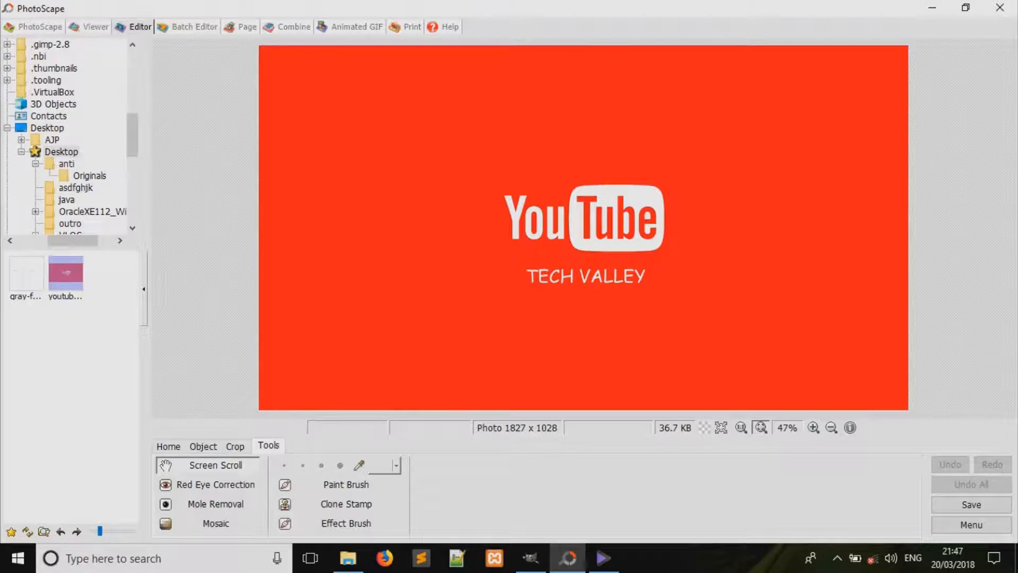
{"action": "left_click", "coordinate": [215, 484]}
{"action": "left_click", "coordinate": [215, 504]}
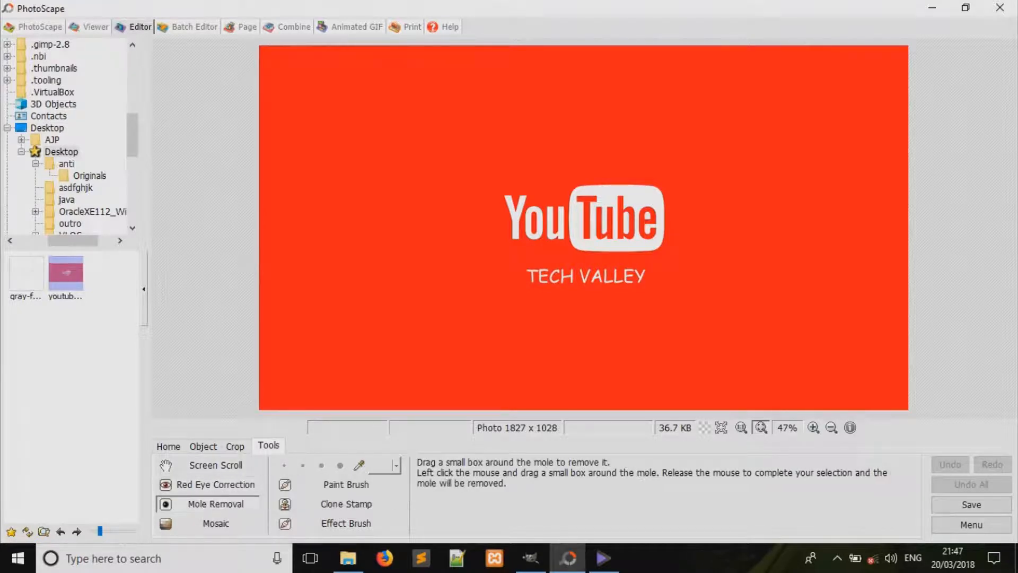
{"action": "left_click", "coordinate": [216, 523]}
{"action": "left_click", "coordinate": [216, 522]}
{"action": "left_click", "coordinate": [215, 465]}
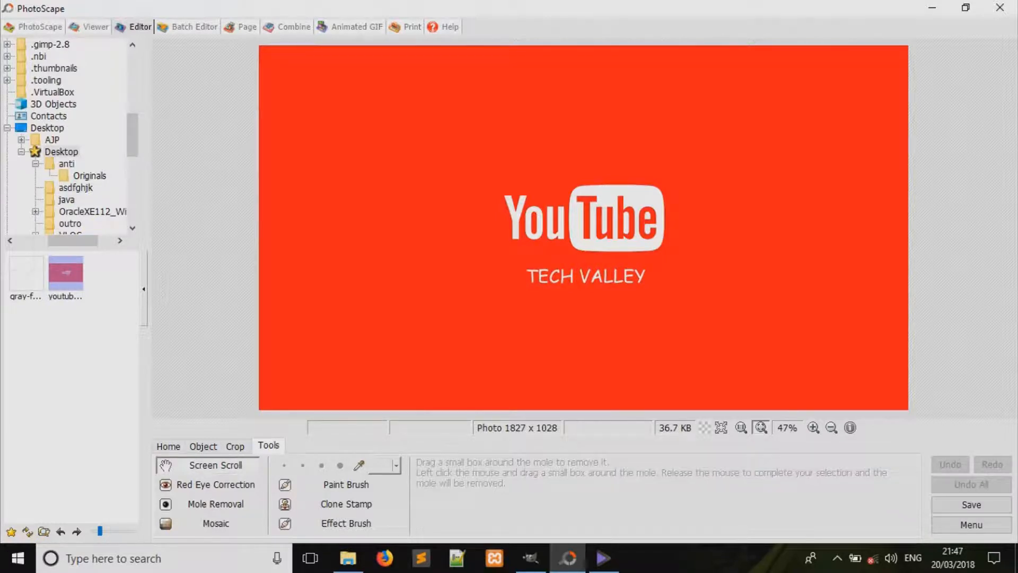
Step: Draw an outlined rectangle of thickness 2 around the YouTube logo and its caption, and choose a dashed line style
{"action": "left_click", "coordinate": [235, 447]}
{"action": "left_click", "coordinate": [203, 447]}
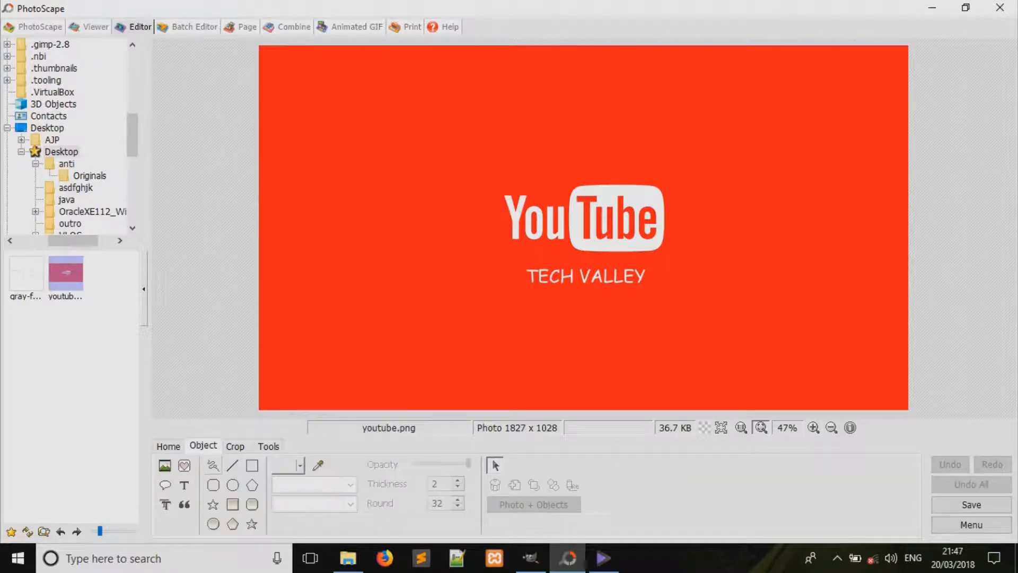
{"action": "left_click", "coordinate": [252, 465]}
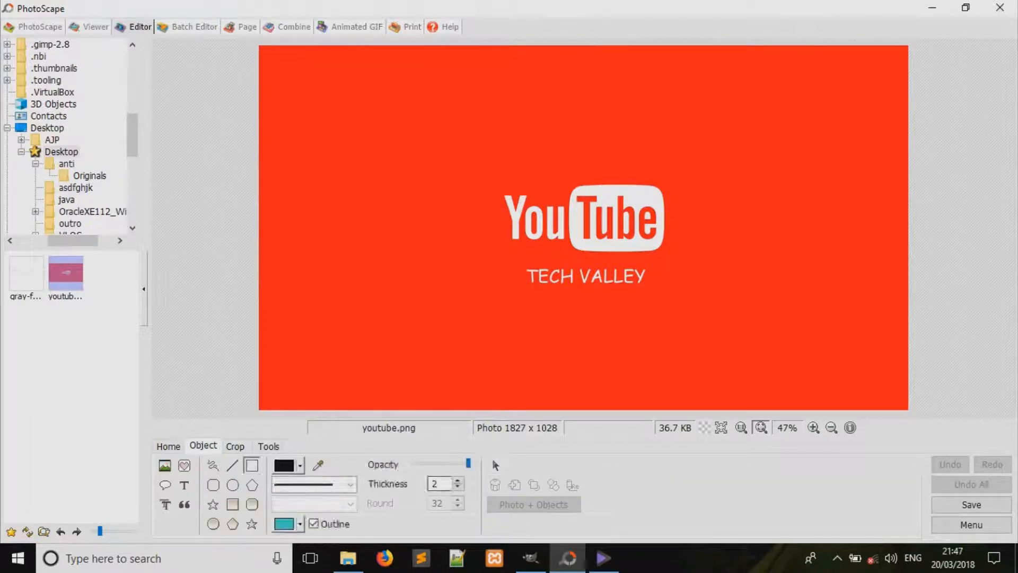
{"action": "left_click_drag", "start_coordinate": [365, 151], "coordinate": [816, 356]}
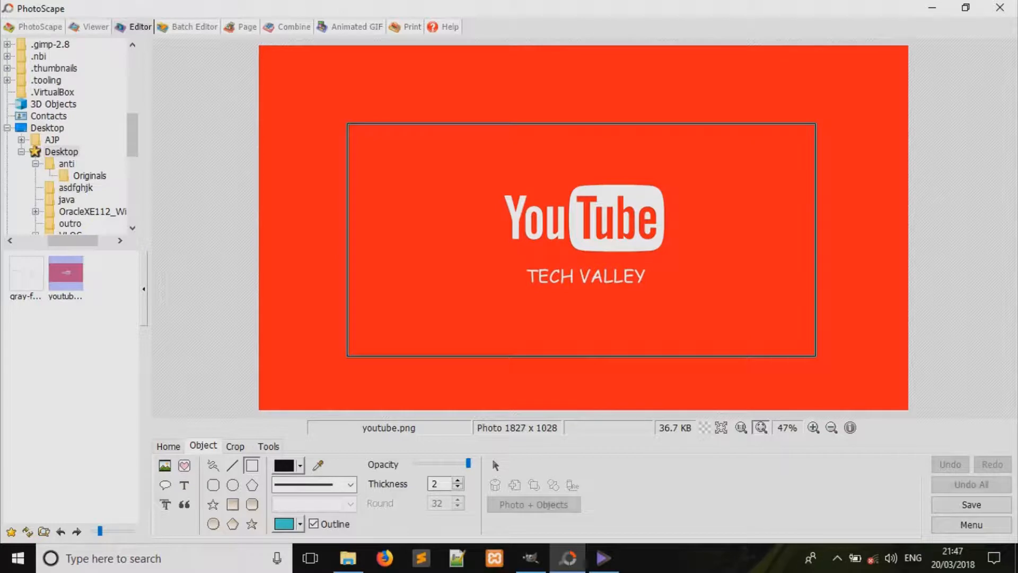
{"action": "left_click", "coordinate": [350, 484]}
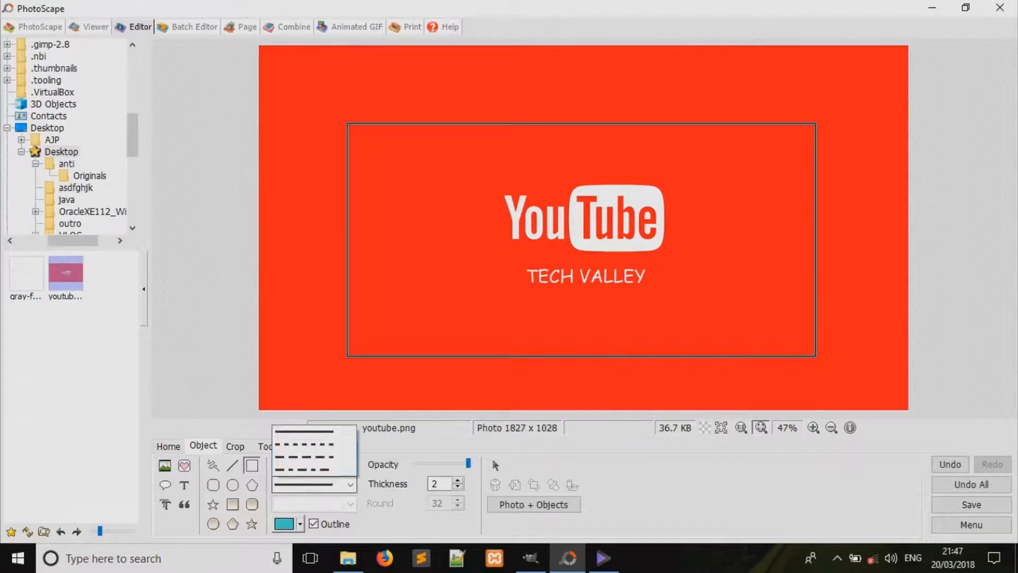
{"action": "left_click", "coordinate": [305, 443]}
{"action": "left_click", "coordinate": [350, 484]}
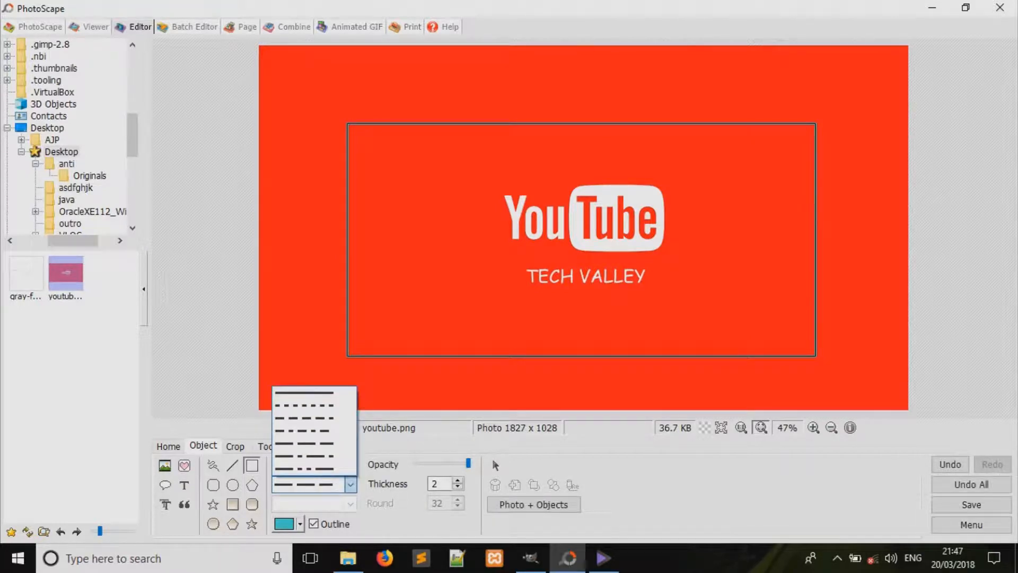
{"action": "left_click", "coordinate": [350, 484]}
Step: Draw three filled black ellipses: a large one over the logo's start, a small one beside it and a small one above the logo
{"action": "left_click", "coordinate": [213, 524]}
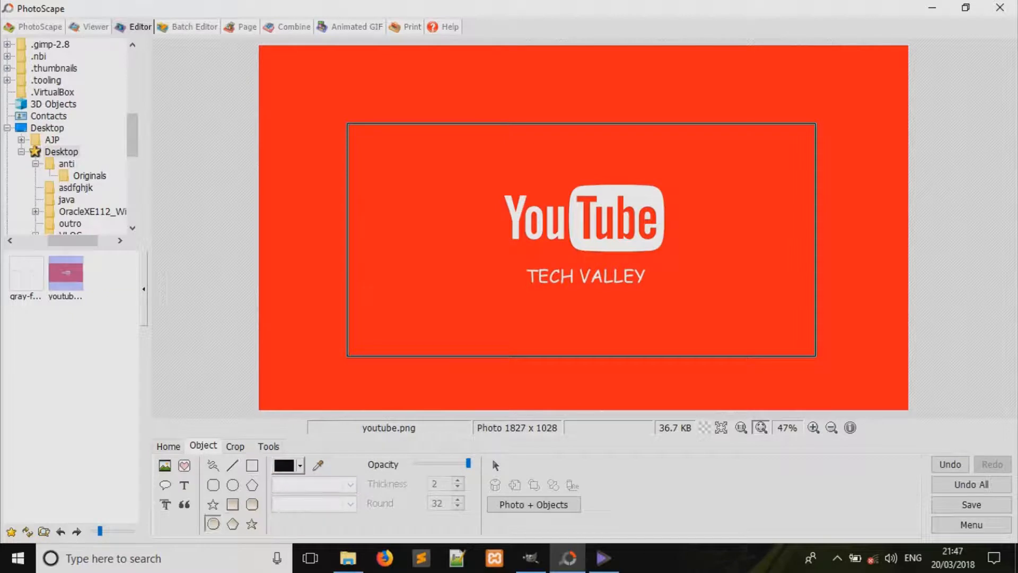
{"action": "left_click_drag", "start_coordinate": [472, 289], "coordinate": [530, 319]}
{"action": "left_click_drag", "start_coordinate": [462, 245], "coordinate": [364, 258]}
{"action": "left_click_drag", "start_coordinate": [600, 160], "coordinate": [601, 161]}
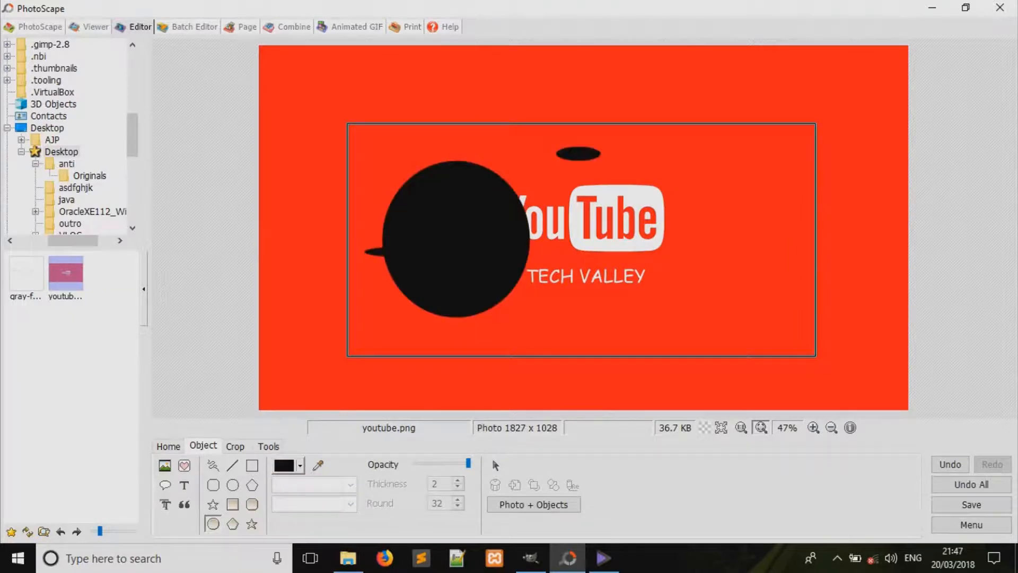
Step: Examine the icon library's categories, from Cartoon through Pencil and Illust to More
{"action": "left_click", "coordinate": [184, 466]}
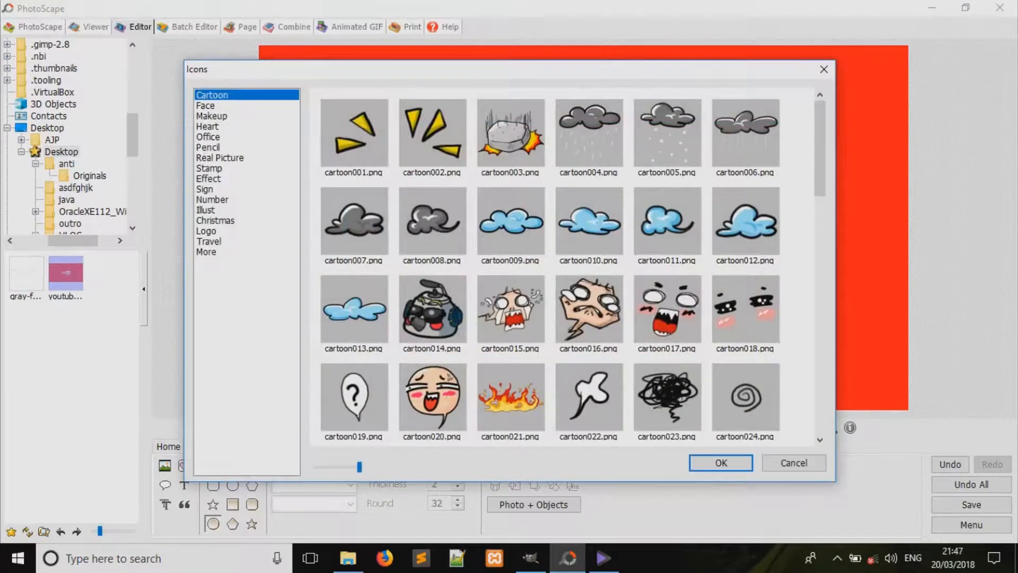
{"action": "scroll", "coordinate": [570, 265], "scroll_direction": "down", "scroll_amount": 10}
{"action": "scroll", "coordinate": [570, 265], "scroll_direction": "up", "scroll_amount": 5}
{"action": "scroll", "coordinate": [570, 265], "scroll_direction": "up", "scroll_amount": 5}
{"action": "key", "text": "Down"}
{"action": "key", "text": "Down"}
{"action": "key", "text": "Down"}
{"action": "key", "text": "Down"}
{"action": "key", "text": "Down"}
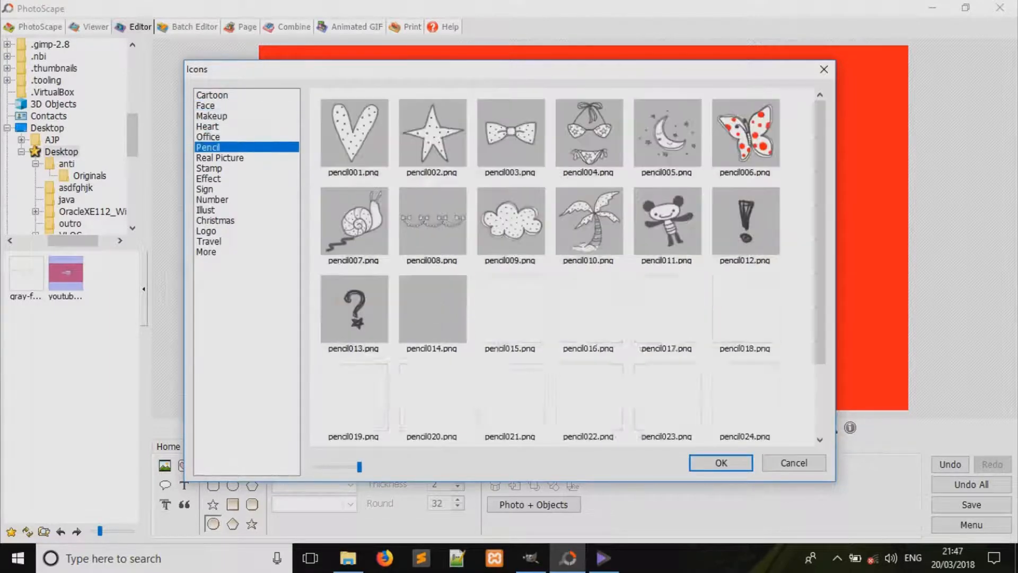
{"action": "key", "text": "Down"}
{"action": "key", "text": "Down"}
{"action": "key", "text": "Down"}
{"action": "key", "text": "Down"}
{"action": "key", "text": "Down"}
{"action": "key", "text": "Down"}
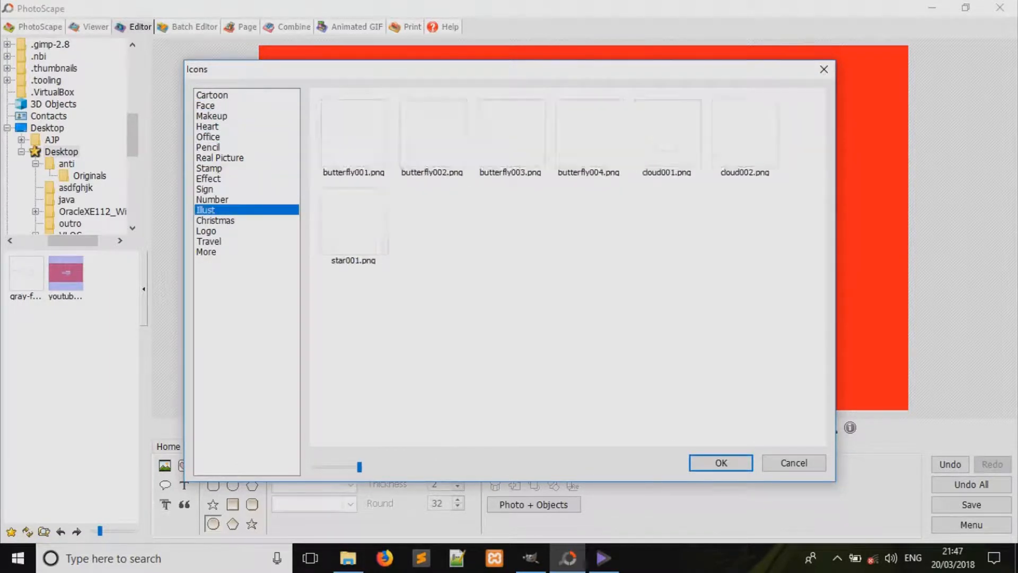
{"action": "key", "text": "Down"}
{"action": "key", "text": "Down"}
{"action": "key", "text": "Down"}
{"action": "key", "text": "Down"}
Step: Insert the Colosseum icon t_024.png from the Travel category into the photo
{"action": "key", "text": "Up"}
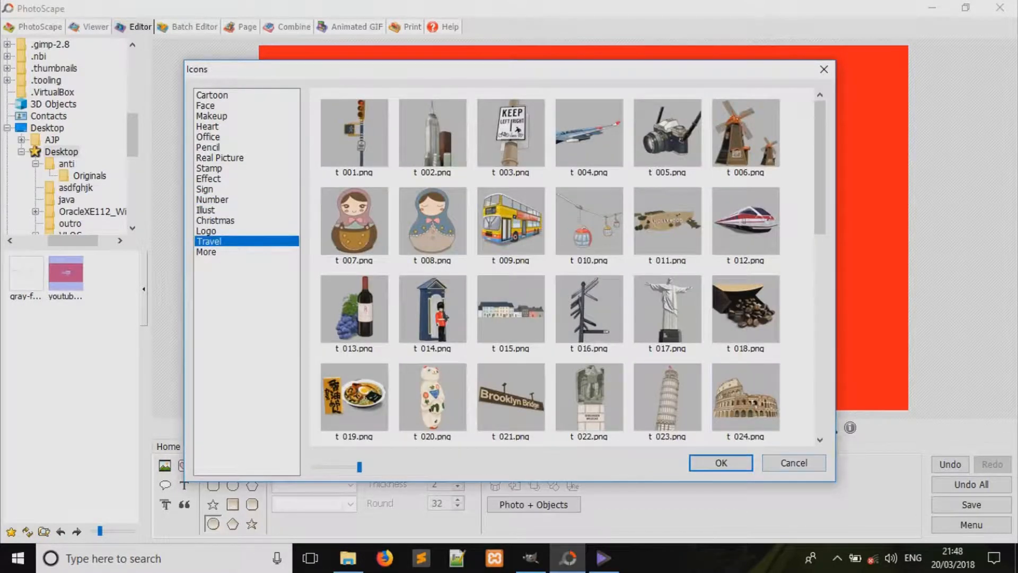
{"action": "left_click", "coordinate": [746, 397]}
{"action": "key", "text": "Return"}
Step: Enlarge the Colosseum icon in the photo's upper-right corner, and move the rectangle outline up and to the right
{"action": "left_click_drag", "start_coordinate": [733, 133], "coordinate": [710, 90]}
{"action": "left_click_drag", "start_coordinate": [755, 115], "coordinate": [908, 208]}
{"action": "left_click_drag", "start_coordinate": [656, 66], "coordinate": [655, 51]}
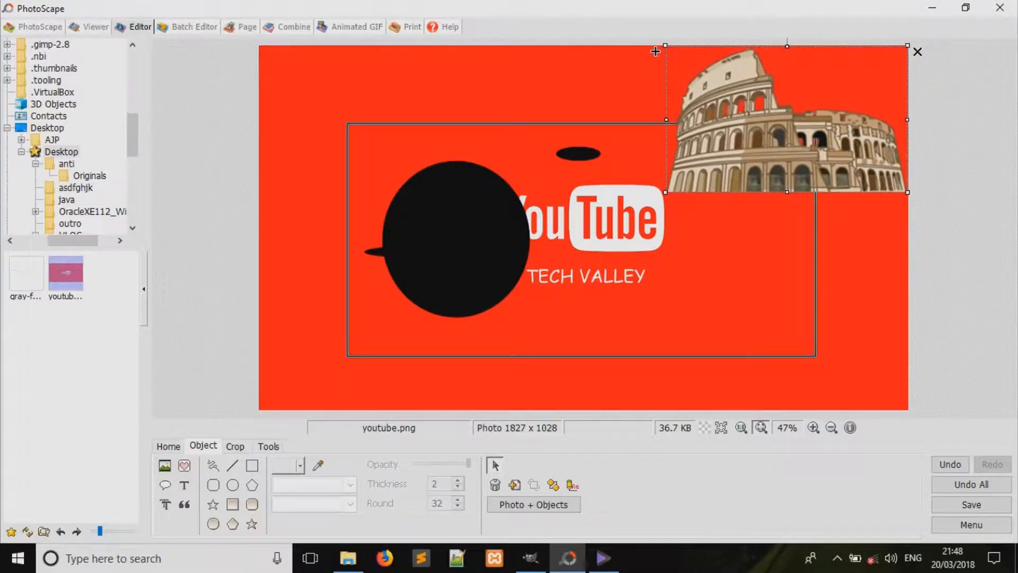
{"action": "left_click", "coordinate": [334, 129]}
{"action": "left_click_drag", "start_coordinate": [335, 129], "coordinate": [436, 35]}
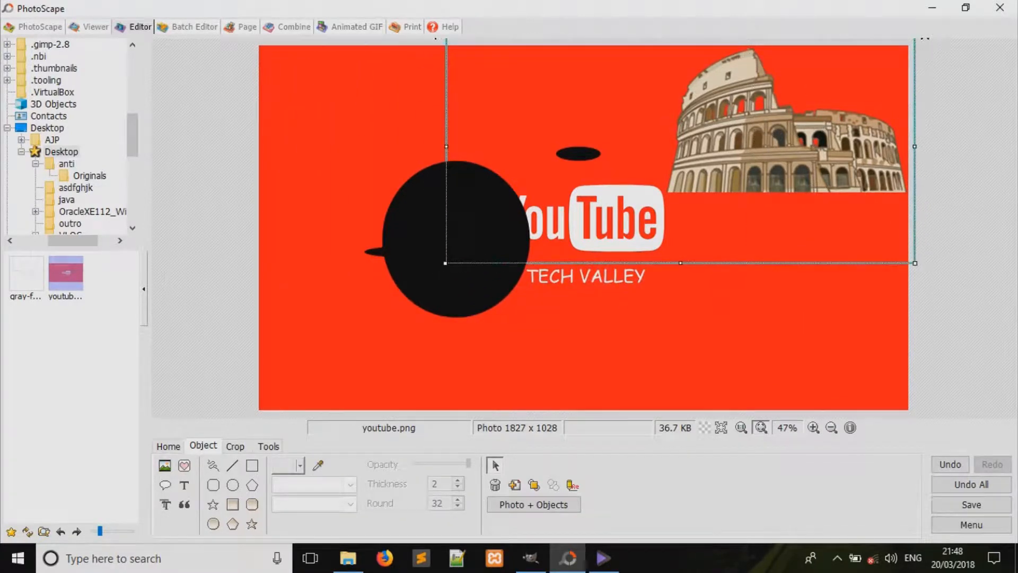
Step: Add Antique Frame 02 around the photo and set the frame size to 200%
{"action": "left_click", "coordinate": [235, 446]}
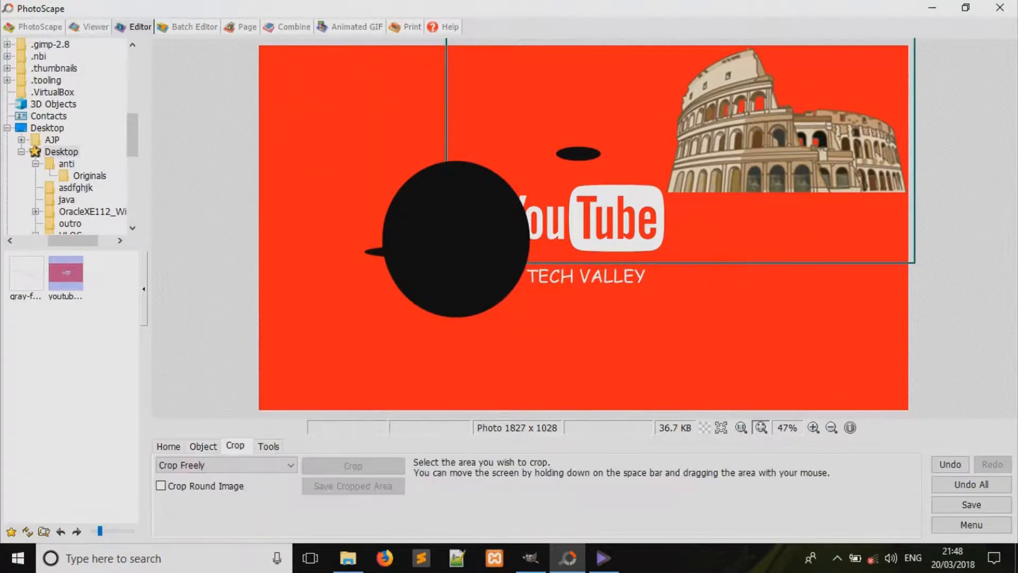
{"action": "left_click", "coordinate": [268, 446]}
{"action": "left_click", "coordinate": [168, 446]}
{"action": "left_click", "coordinate": [294, 493]}
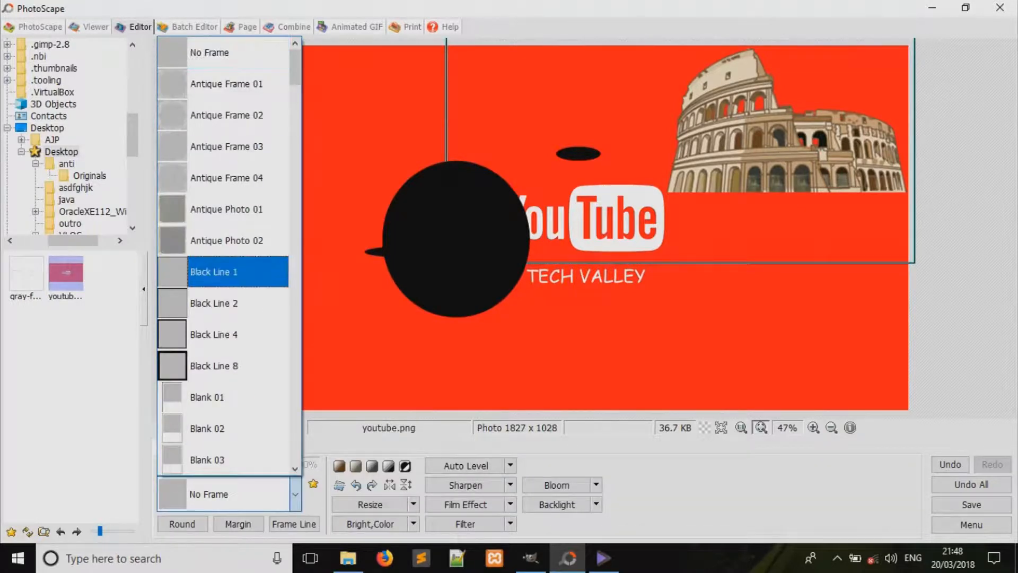
{"action": "scroll", "coordinate": [239, 180], "scroll_direction": "down", "scroll_amount": 4}
{"action": "scroll", "coordinate": [238, 178], "scroll_direction": "up", "scroll_amount": 3}
{"action": "scroll", "coordinate": [239, 183], "scroll_direction": "down", "scroll_amount": 2}
{"action": "scroll", "coordinate": [239, 212], "scroll_direction": "up", "scroll_amount": 3}
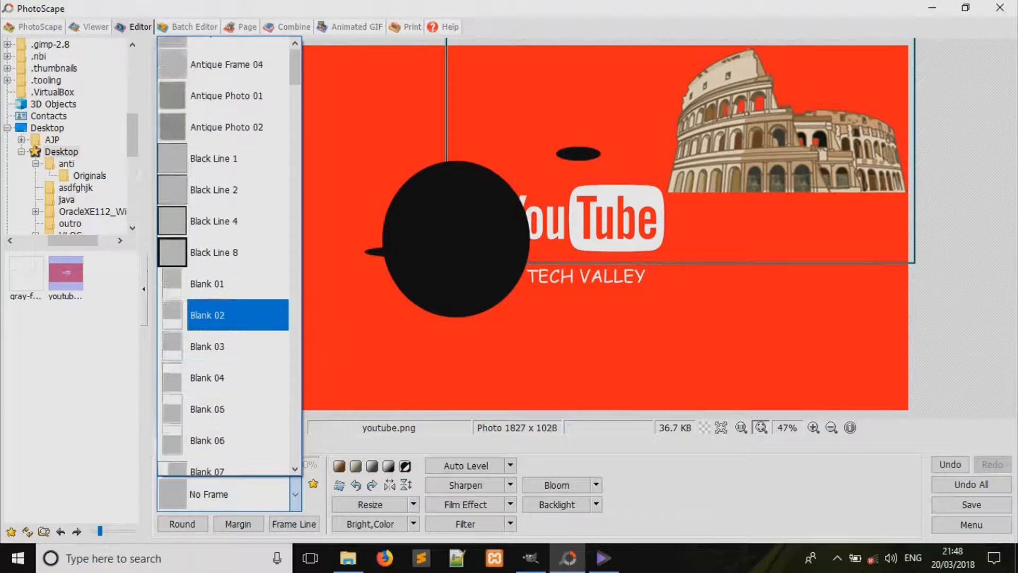
{"action": "left_click", "coordinate": [228, 115]}
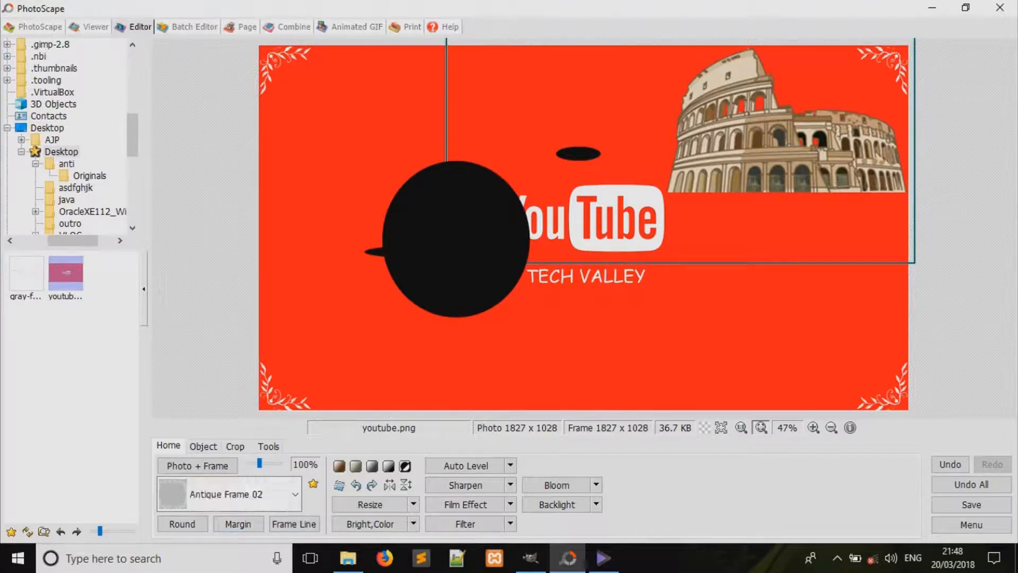
{"action": "left_click_drag", "start_coordinate": [260, 462], "coordinate": [280, 463]}
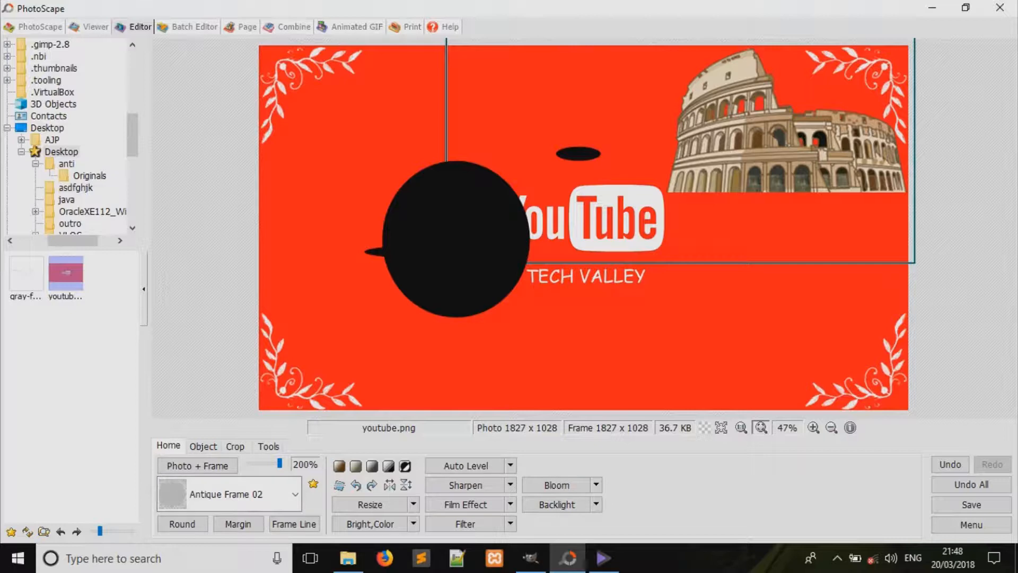
Step: Apply a Middle-strength film effect that mutes the photo's red background
{"action": "left_click", "coordinate": [465, 505]}
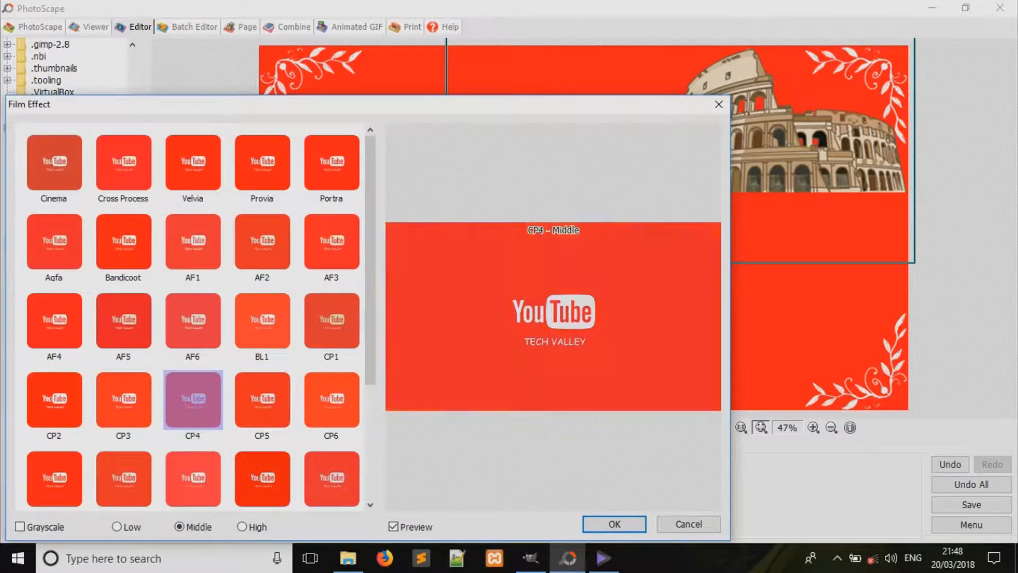
{"action": "scroll", "coordinate": [193, 398], "scroll_direction": "down", "scroll_amount": 3}
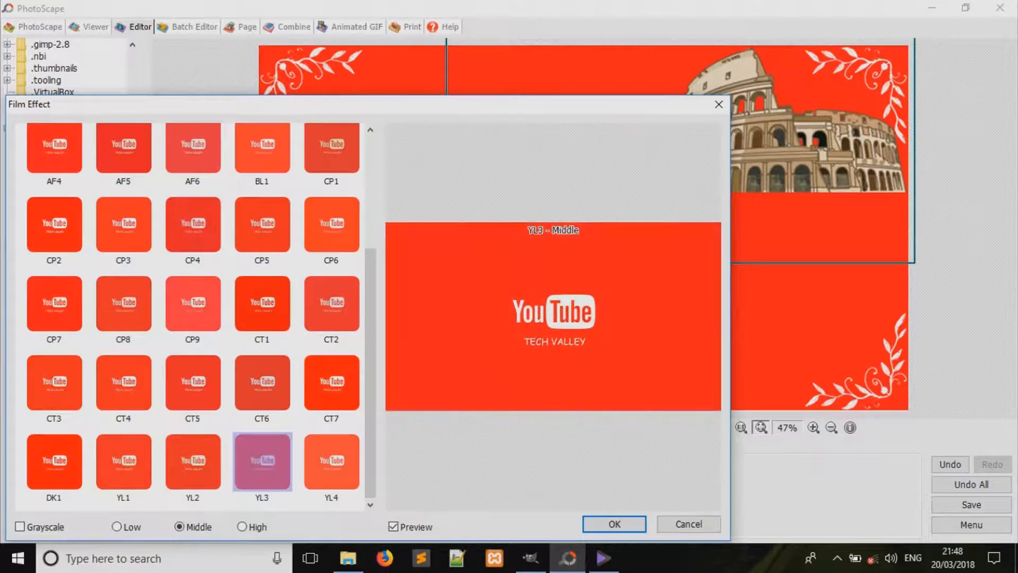
{"action": "left_click", "coordinate": [615, 524]}
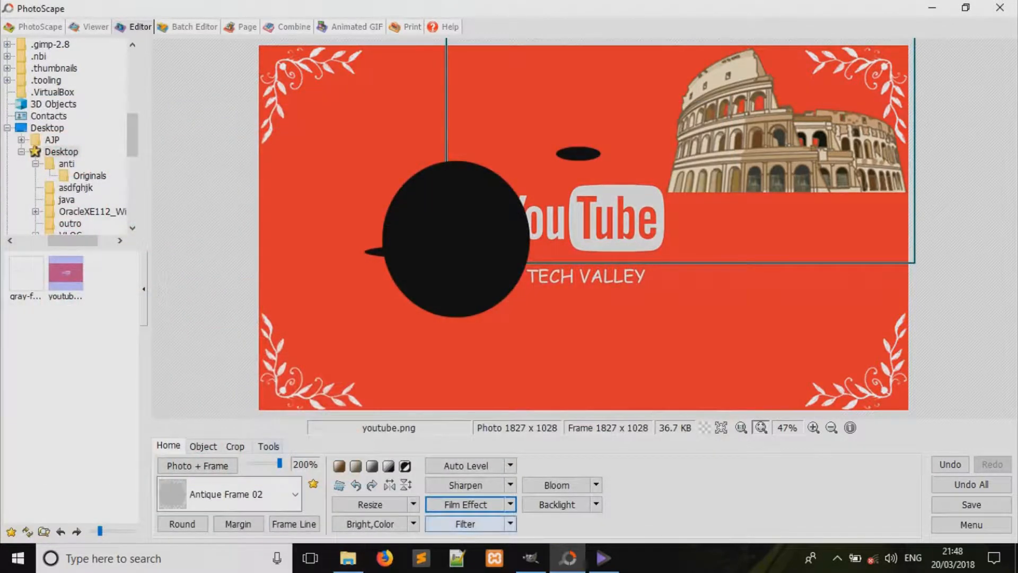
Step: Sharpen the photo with radius 8.0 and amount 500%, and minimise the editor window
{"action": "left_click_drag", "start_coordinate": [305, 465], "coordinate": [406, 464]}
{"action": "left_click_drag", "start_coordinate": [314, 437], "coordinate": [407, 437]}
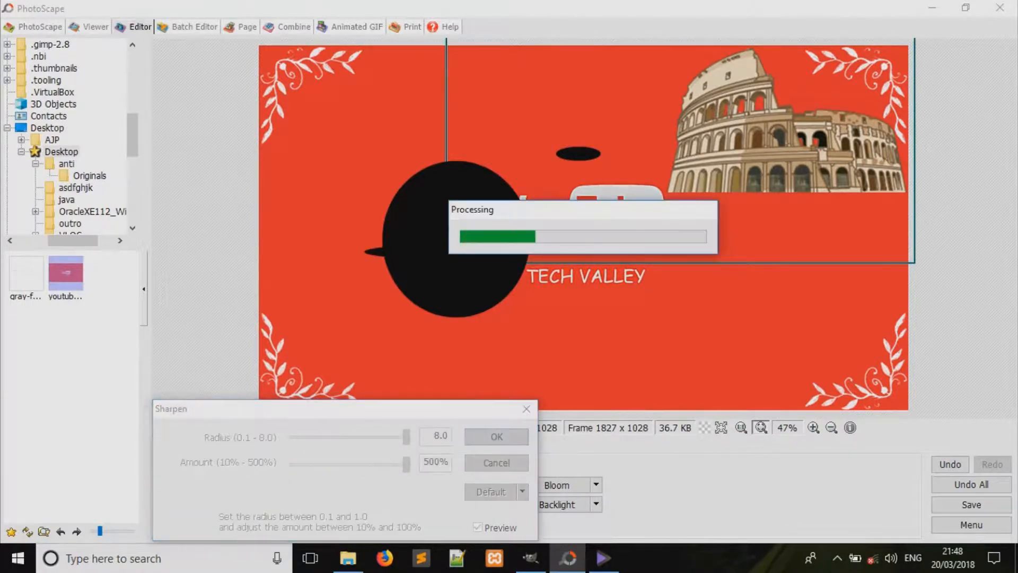
{"action": "key", "text": "Return"}
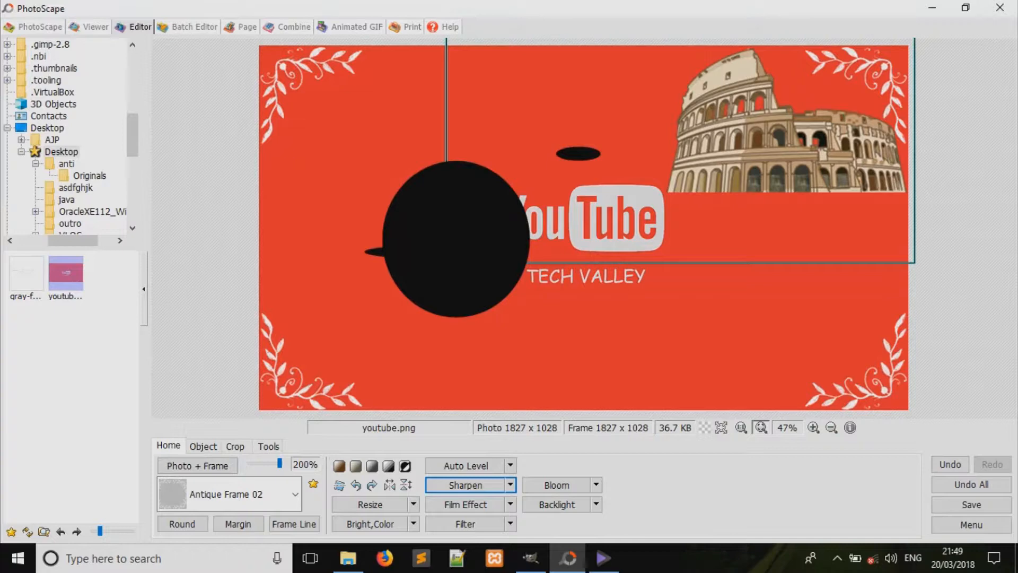
{"action": "left_click", "coordinate": [932, 8]}
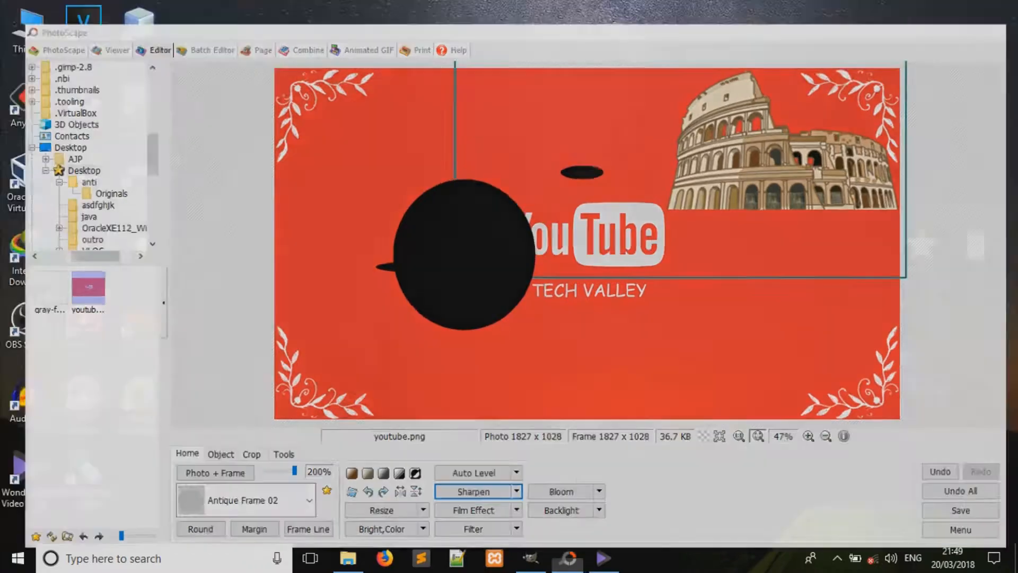